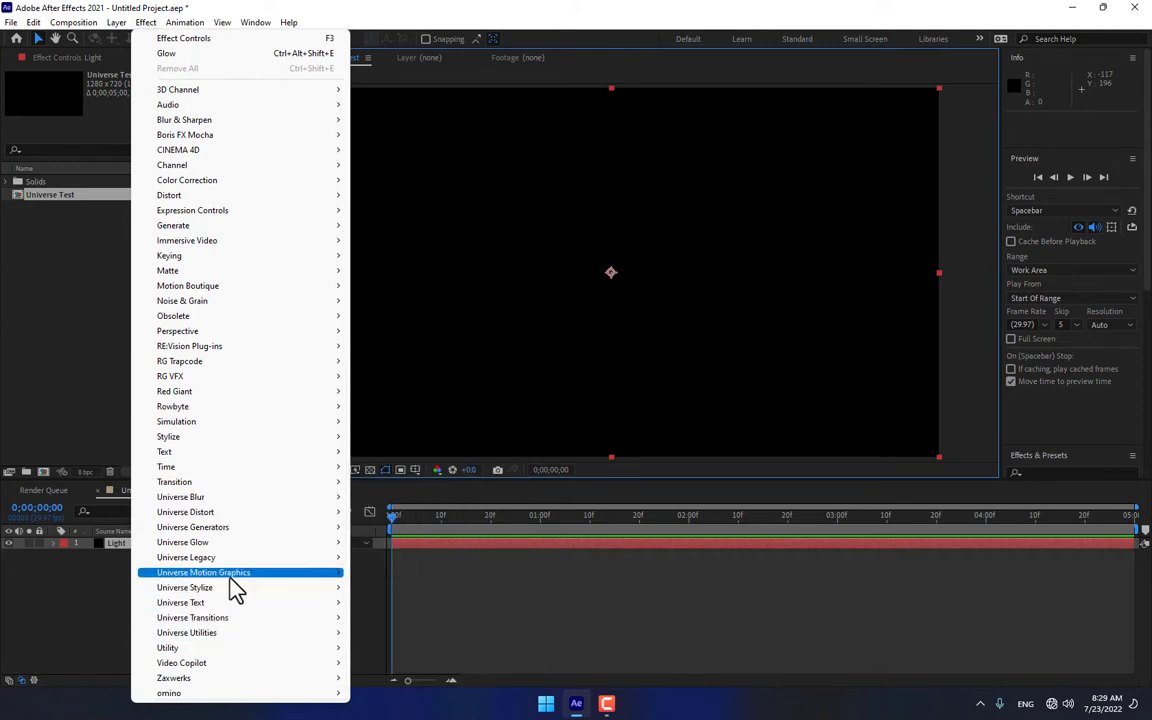
Step: Apply the uni.HUD Components effect to the Light layer and load its Hex Chevrons preset
{"action": "mouse_move", "coordinate": [230, 576]}
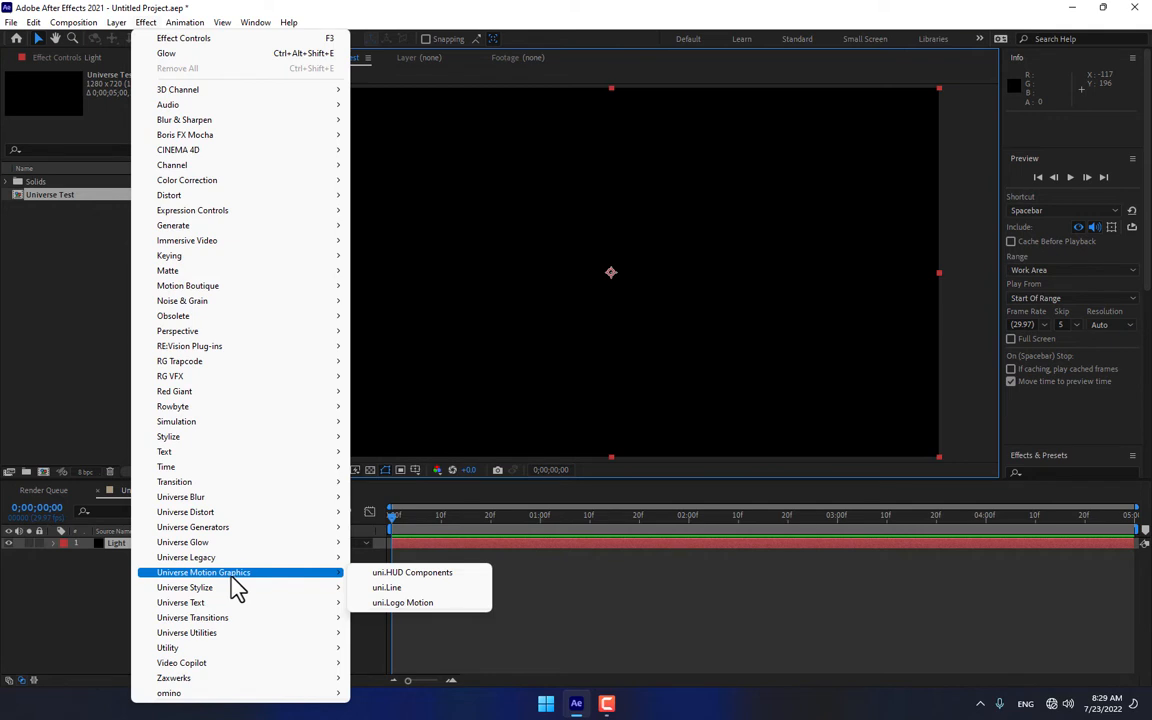
{"action": "left_click", "coordinate": [424, 573]}
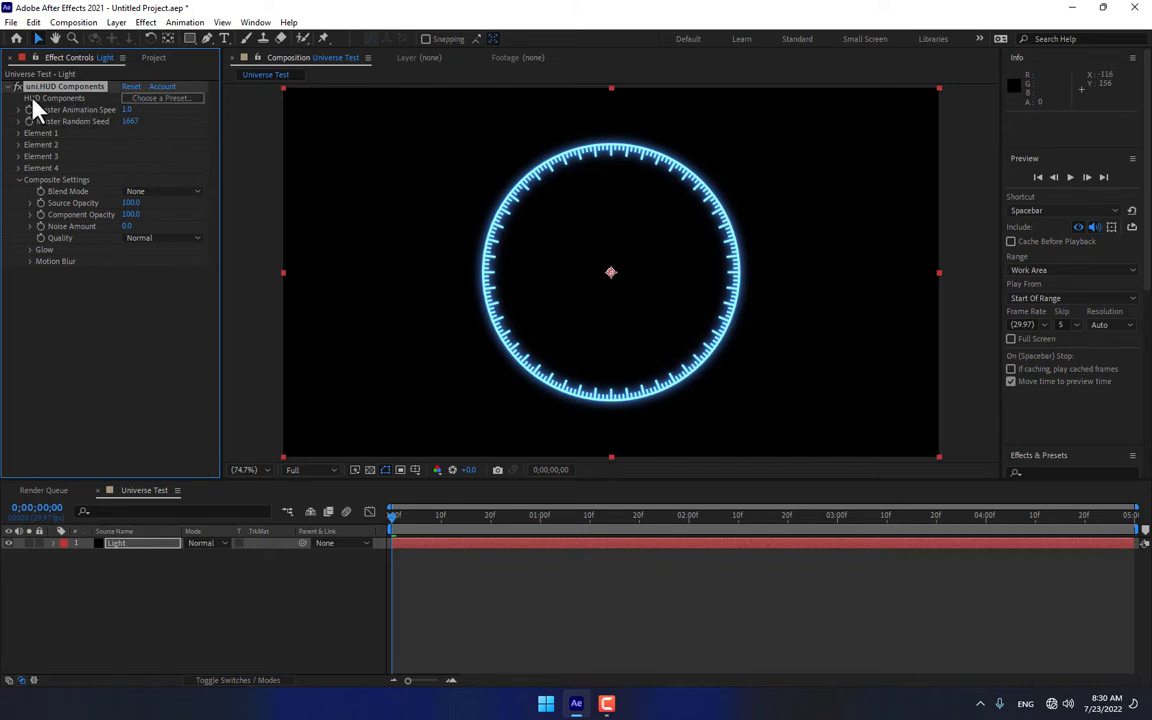
{"action": "left_click", "coordinate": [161, 101]}
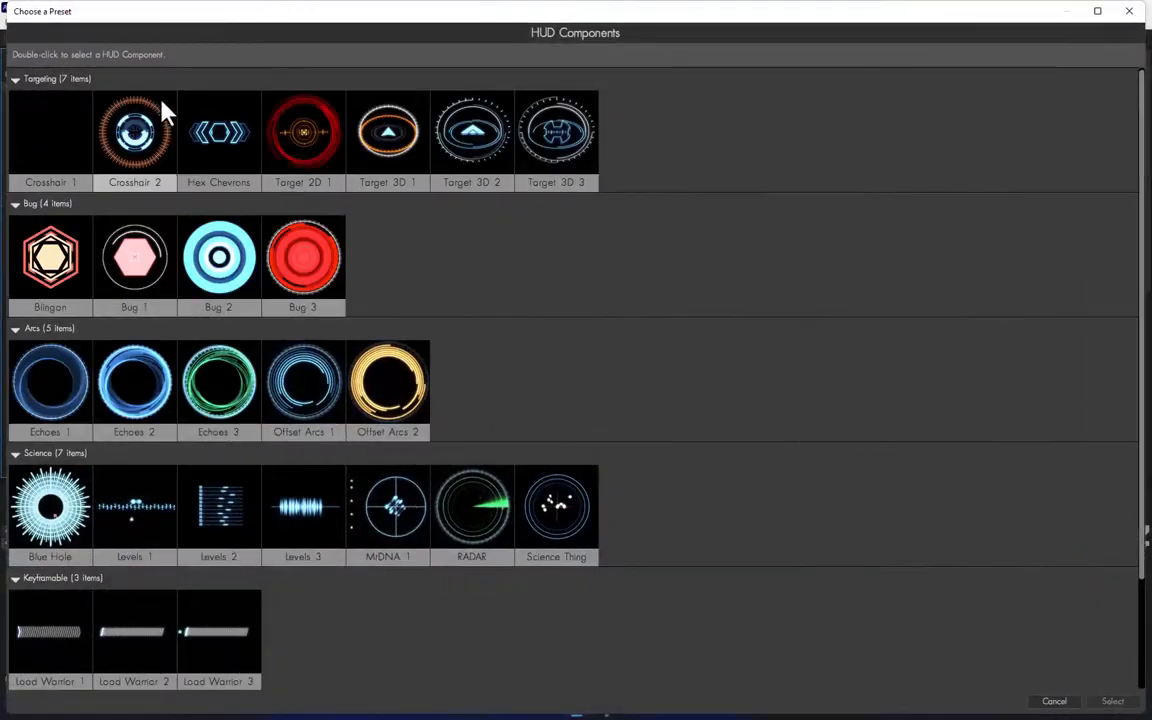
{"action": "scroll", "coordinate": [490, 400], "scroll_direction": "down", "scroll_amount": 3}
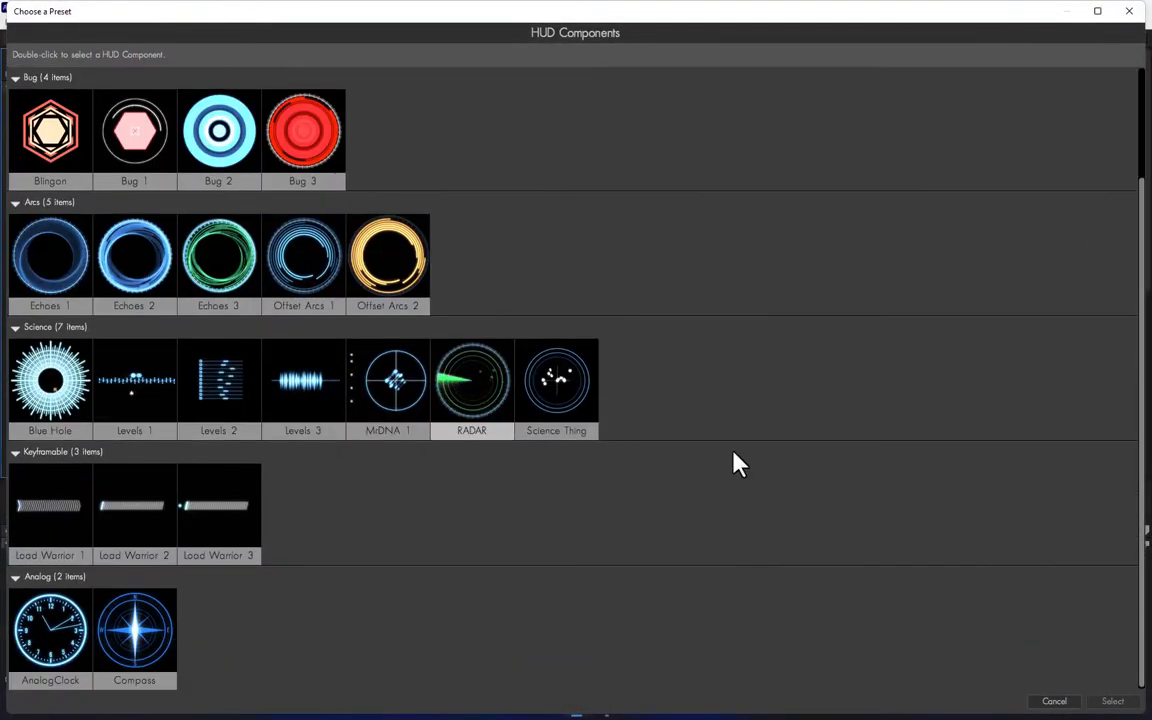
{"action": "left_click_drag", "start_coordinate": [1140, 406], "coordinate": [1062, 440]}
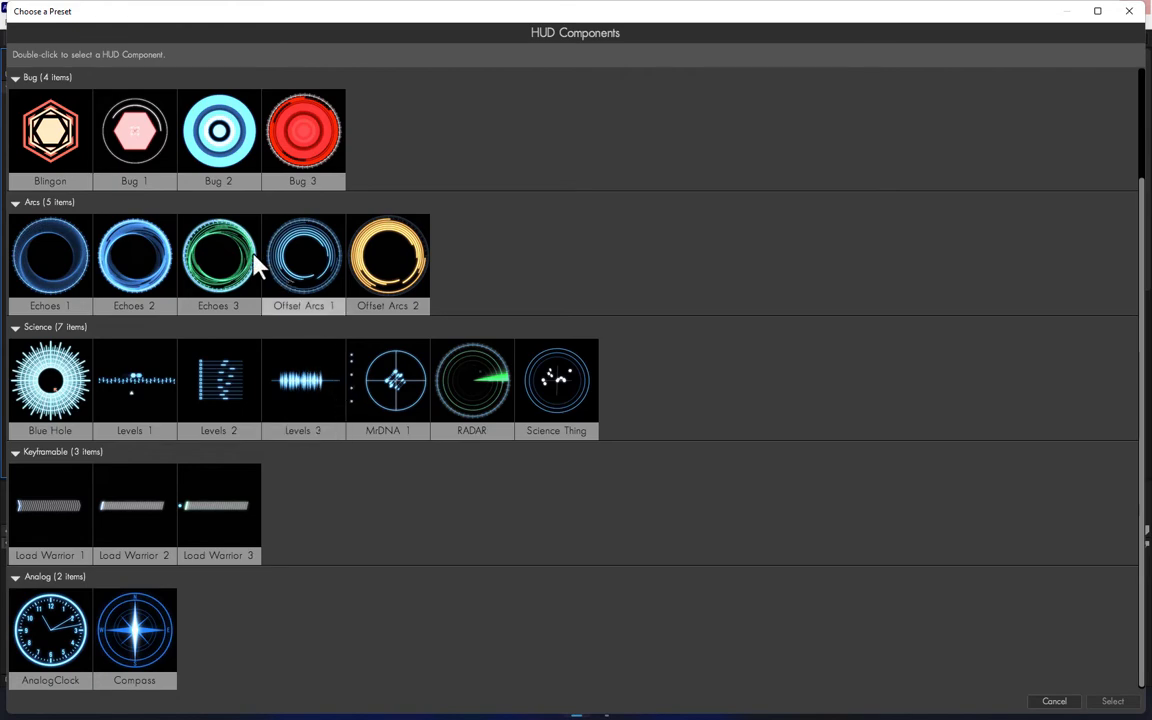
{"action": "scroll", "coordinate": [249, 258], "scroll_direction": "up", "scroll_amount": 2}
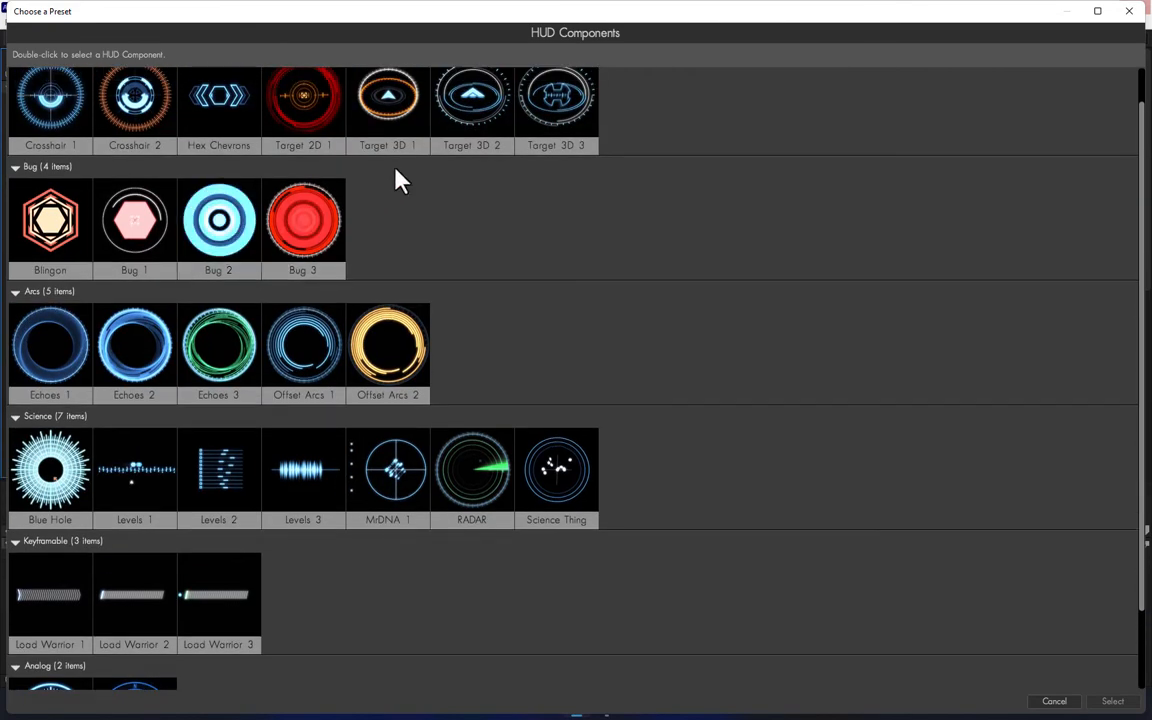
{"action": "double_click", "coordinate": [222, 120]}
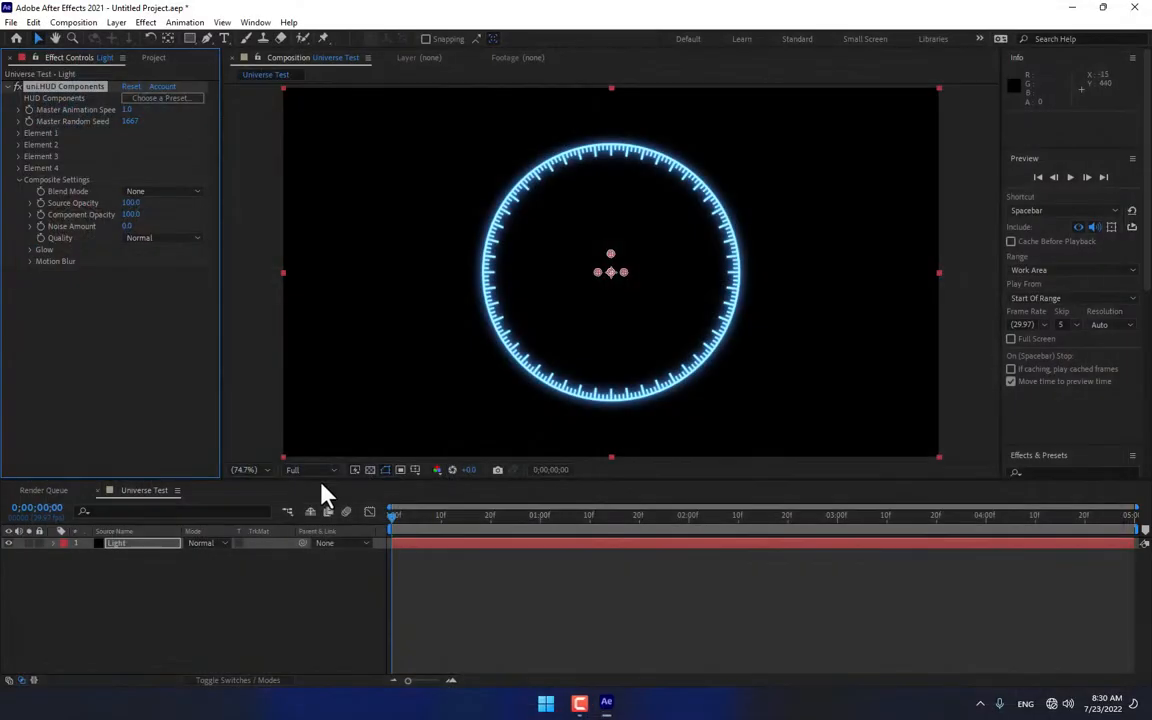
Step: Scrub through the early part of the timeline to preview the hex chevron animation
{"action": "left_click", "coordinate": [416, 516]}
{"action": "left_click_drag", "start_coordinate": [447, 530], "coordinate": [560, 555]}
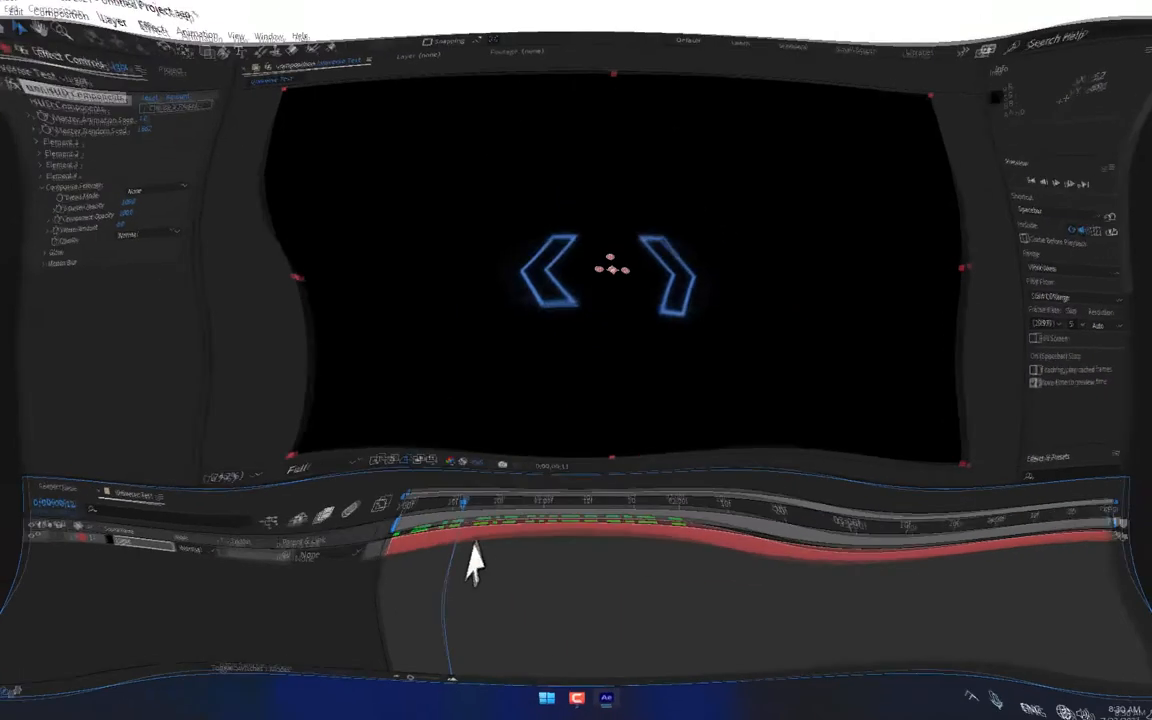
{"action": "left_click_drag", "start_coordinate": [530, 560], "coordinate": [420, 570]}
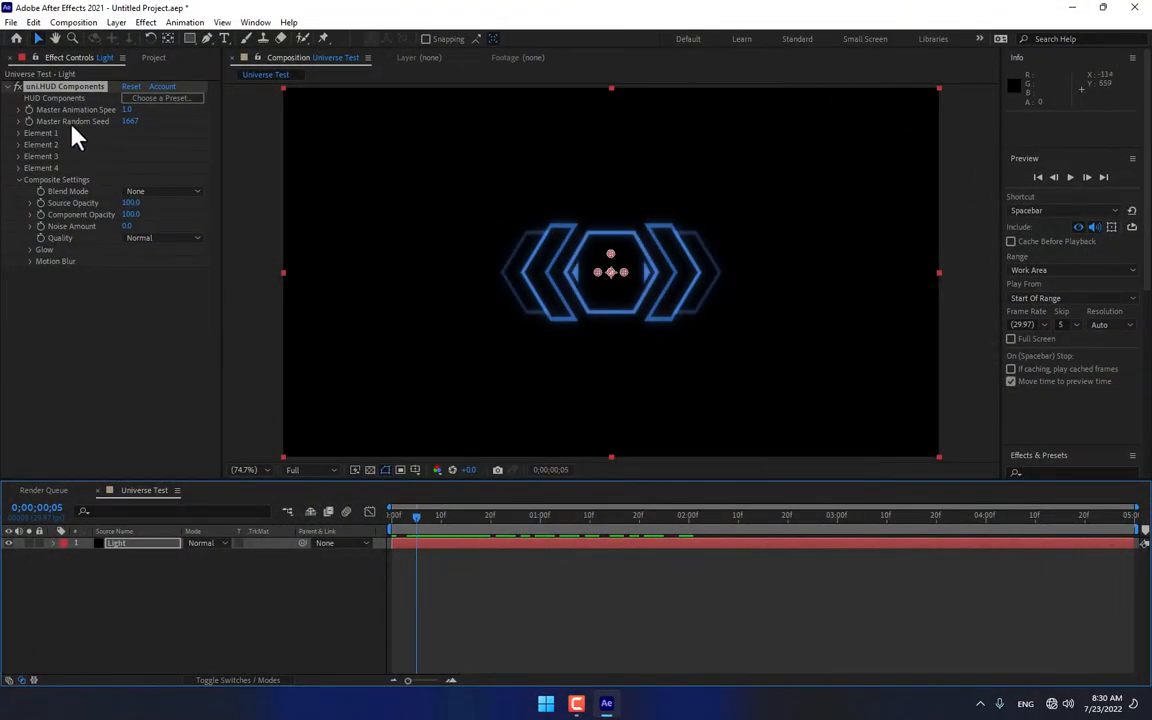
Step: Change the colour of HUD Element 1, the central hexagon, to turquoise 46FFD6
{"action": "left_click", "coordinate": [17, 133]}
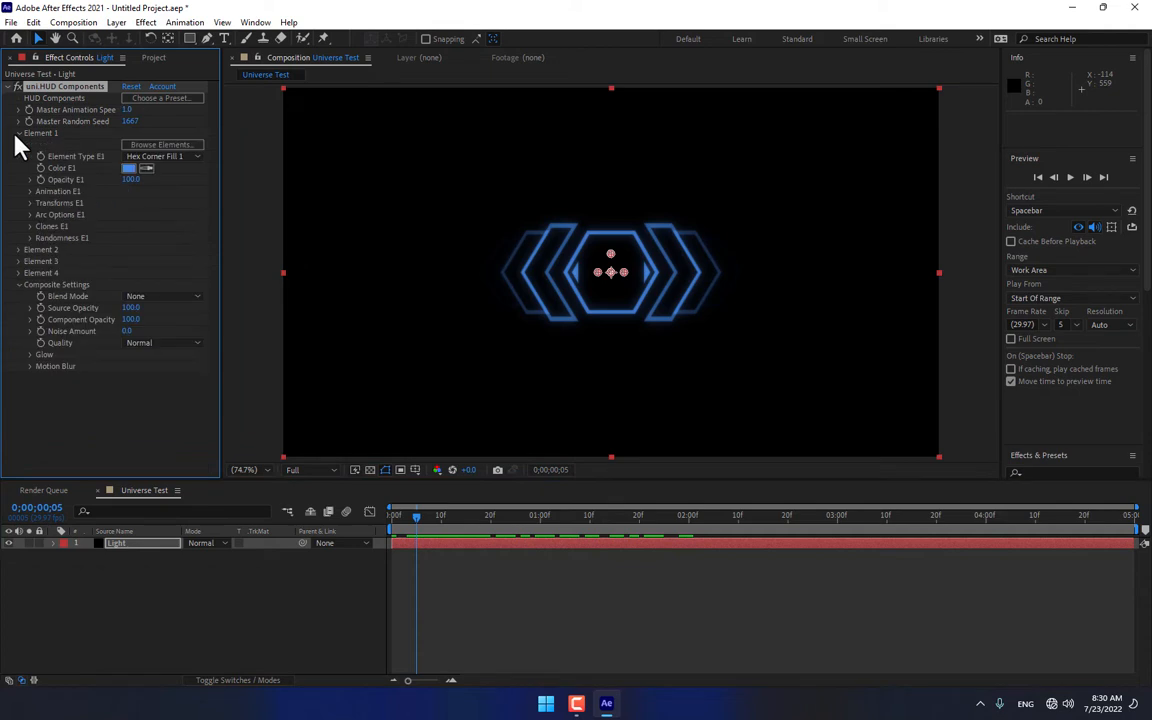
{"action": "left_click", "coordinate": [129, 168]}
{"action": "left_click", "coordinate": [509, 490]}
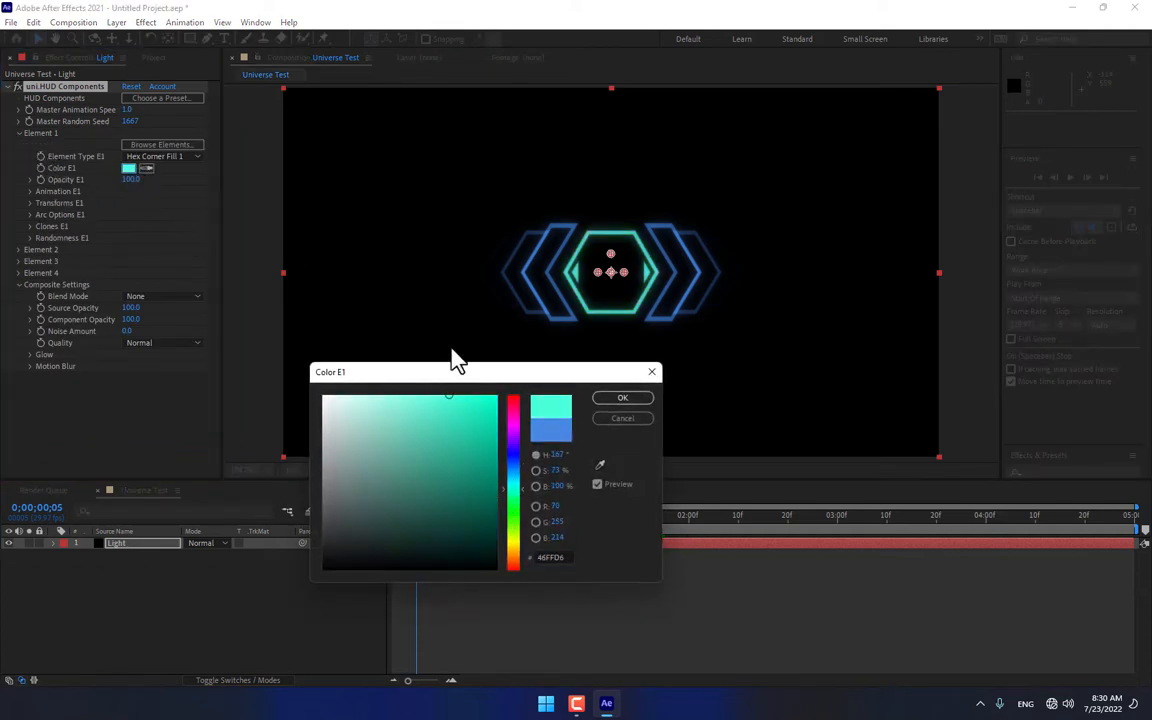
{"action": "left_click", "coordinate": [612, 399]}
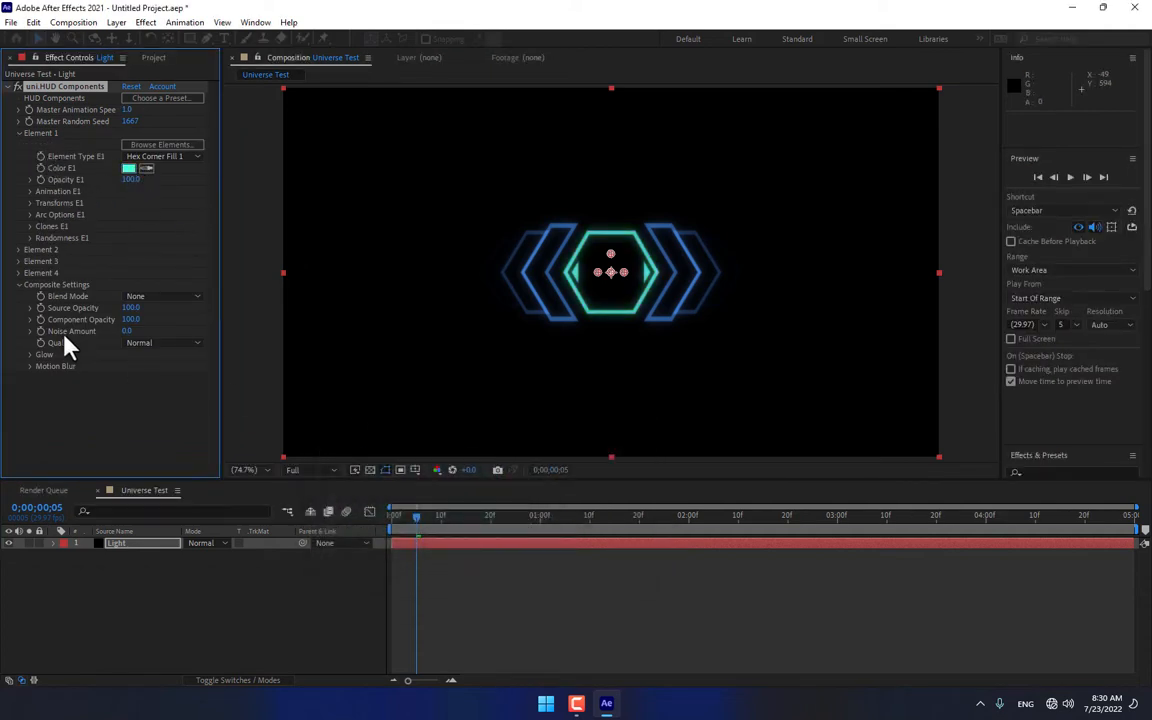
Step: Change the colour of HUD Element 2, the chevrons left of the hexagon, to yellow FFFC00
{"action": "left_click", "coordinate": [19, 249]}
{"action": "left_click", "coordinate": [132, 297]}
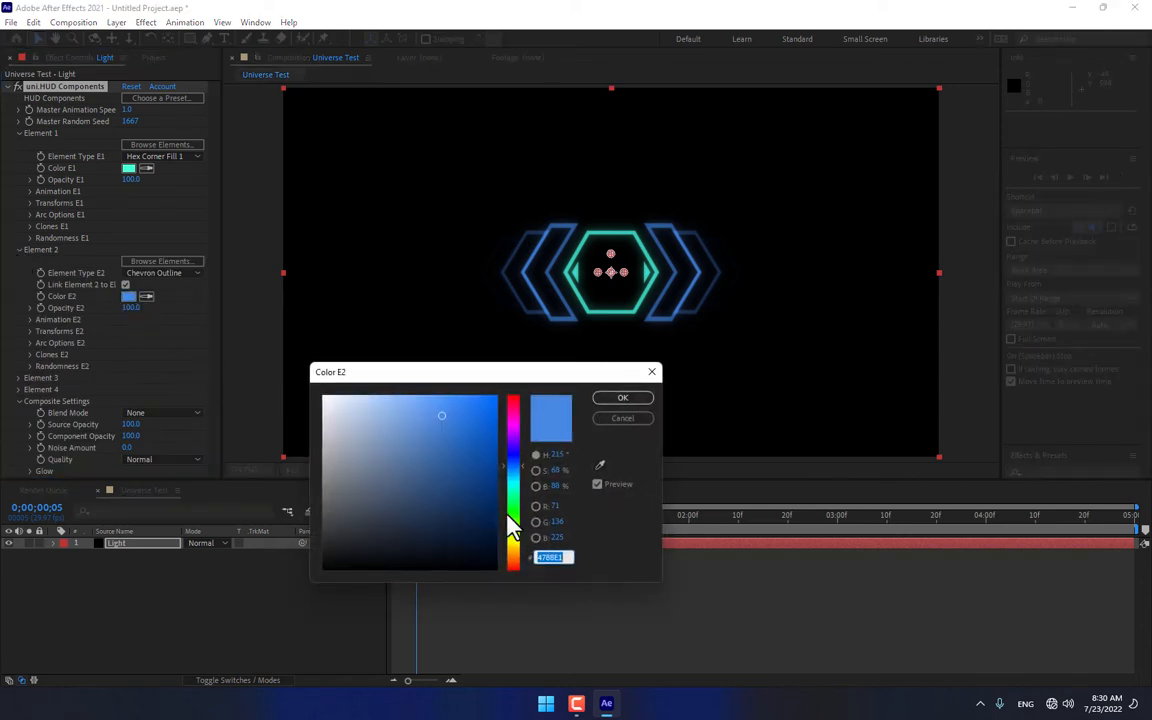
{"action": "left_click", "coordinate": [519, 543]}
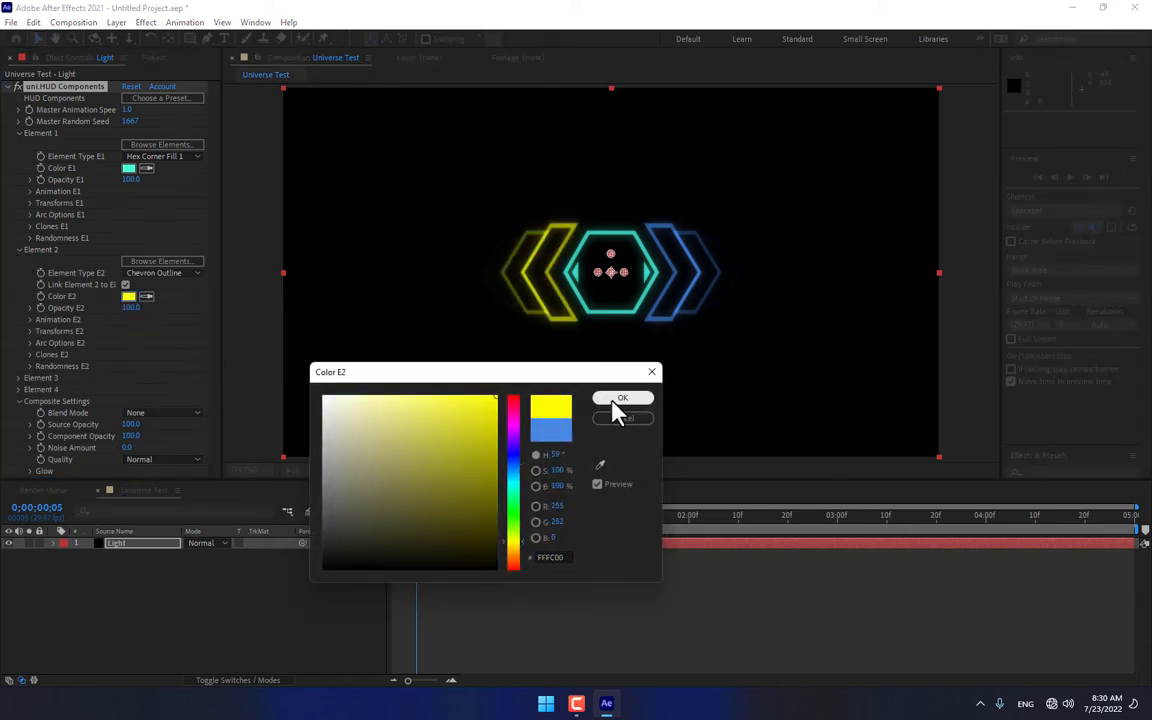
{"action": "left_click", "coordinate": [614, 399]}
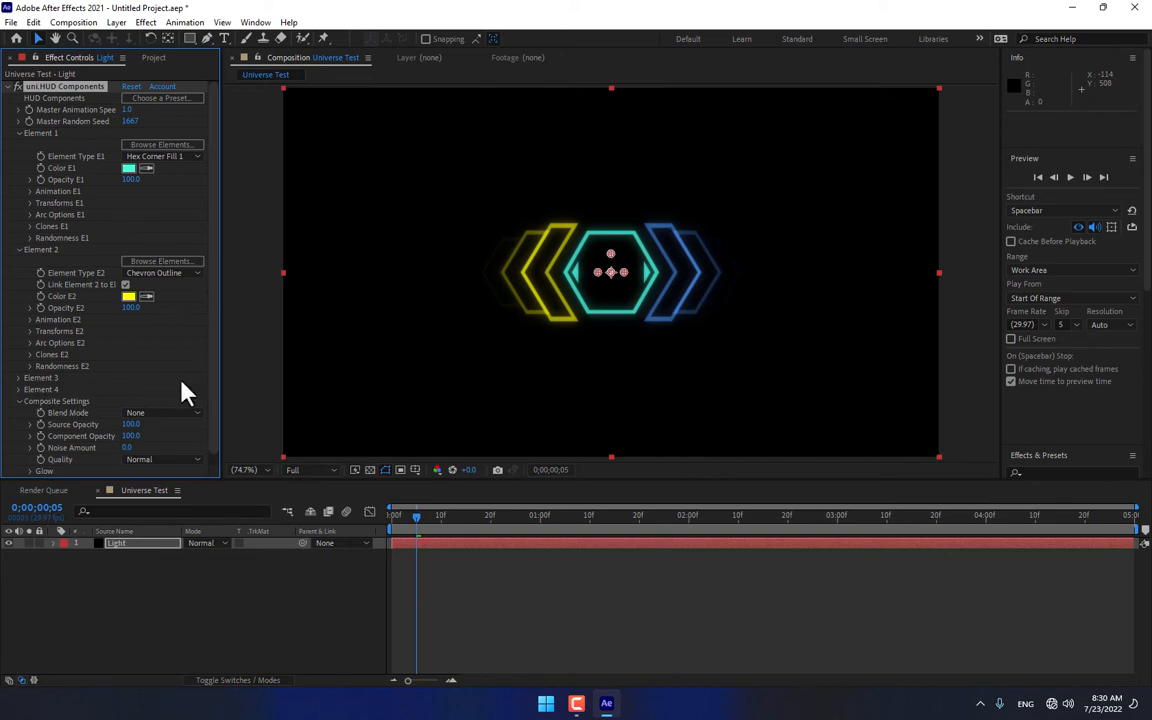
{"action": "scroll", "coordinate": [182, 390], "scroll_direction": "down", "scroll_amount": 1}
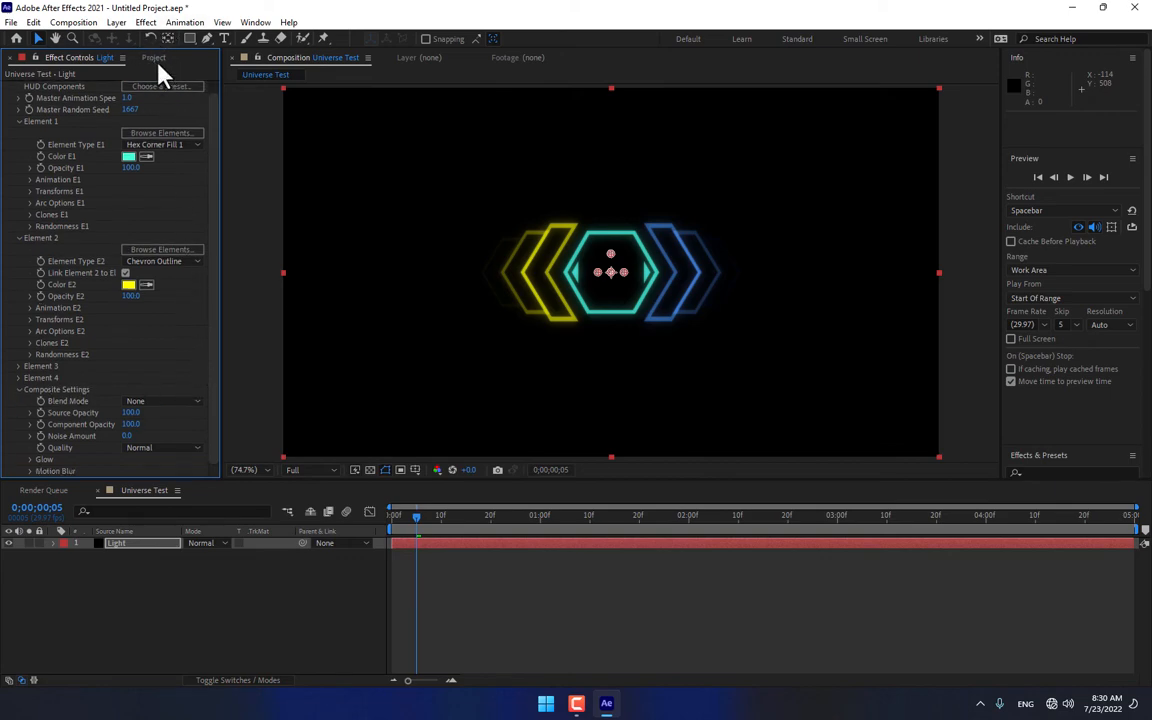
Step: Import Final.jpg into the project from the Desktop Files folder on the desktop
{"action": "left_click", "coordinate": [155, 60]}
{"action": "double_click", "coordinate": [161, 378]}
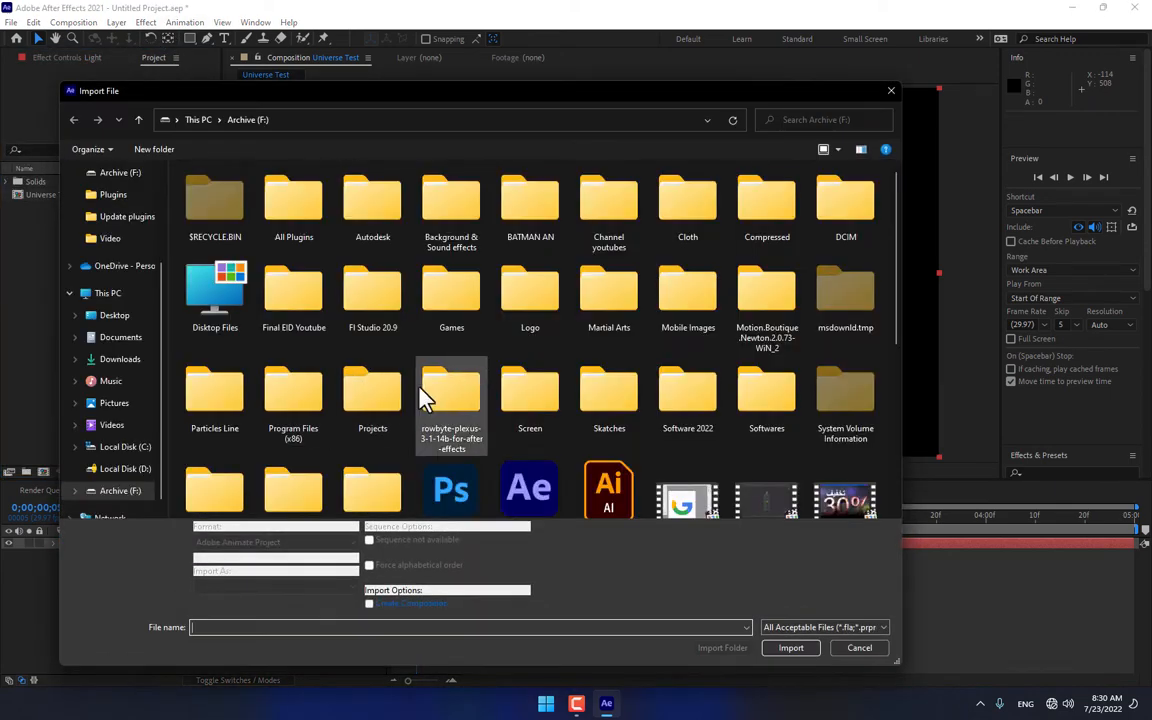
{"action": "scroll", "coordinate": [430, 400], "scroll_direction": "down", "scroll_amount": 3}
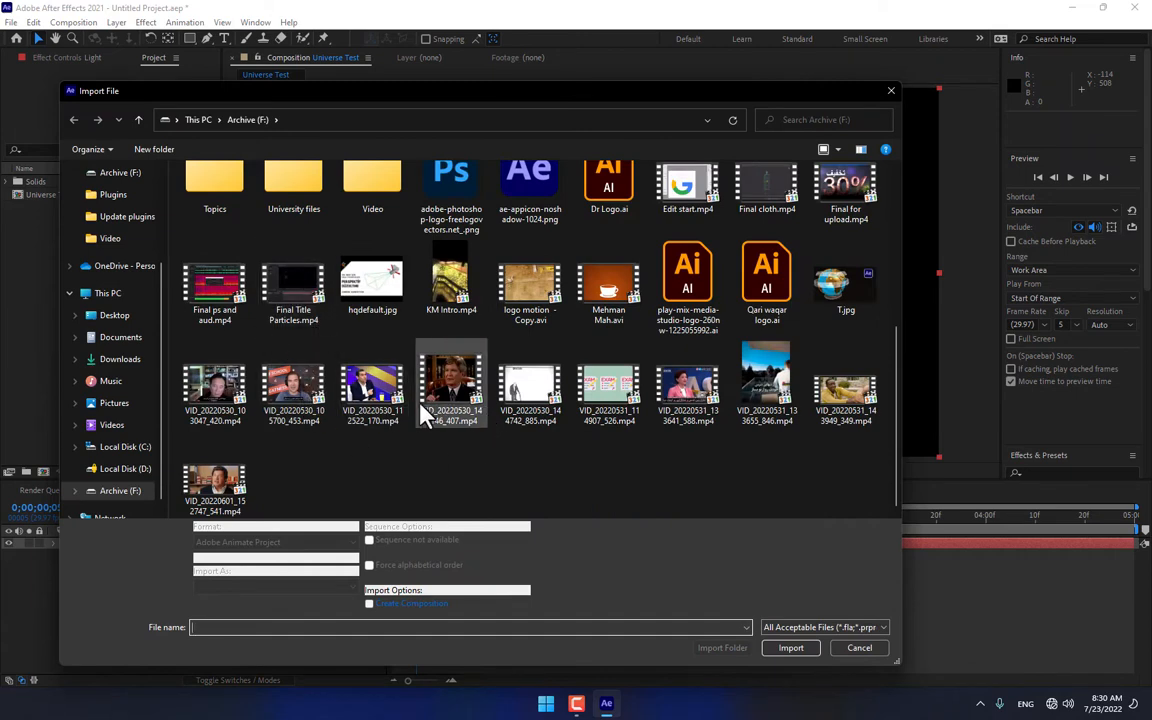
{"action": "scroll", "coordinate": [424, 416], "scroll_direction": "up", "scroll_amount": 3}
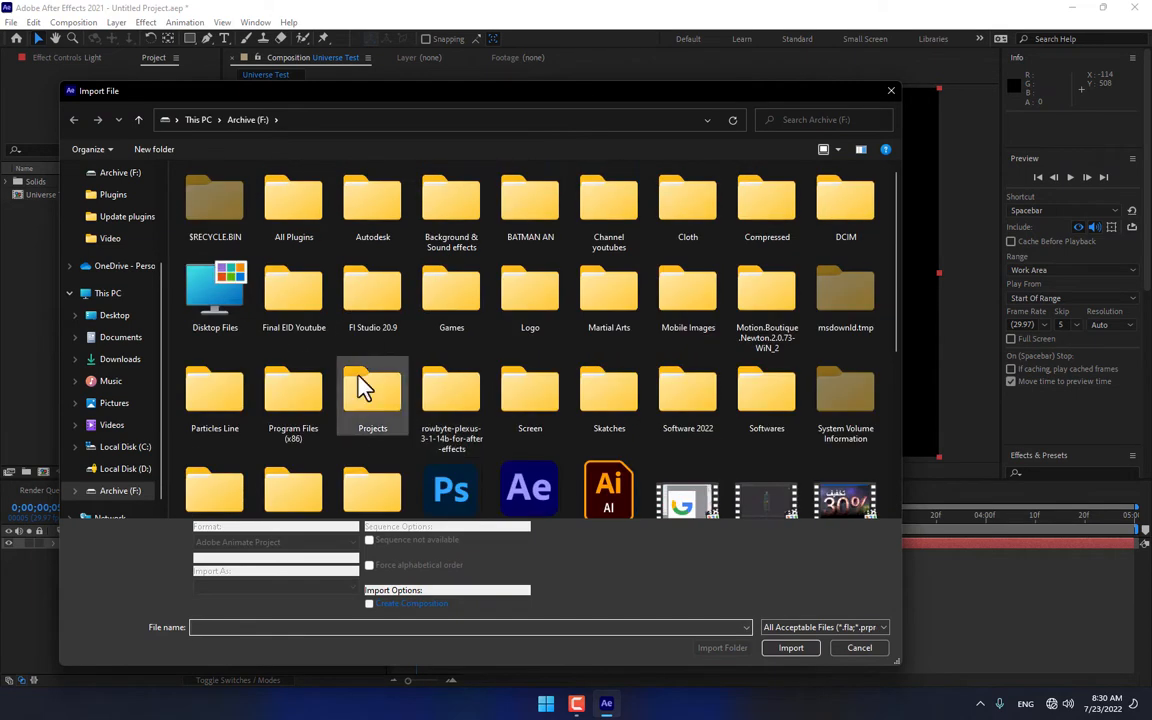
{"action": "left_click", "coordinate": [110, 318]}
{"action": "double_click", "coordinate": [222, 200]}
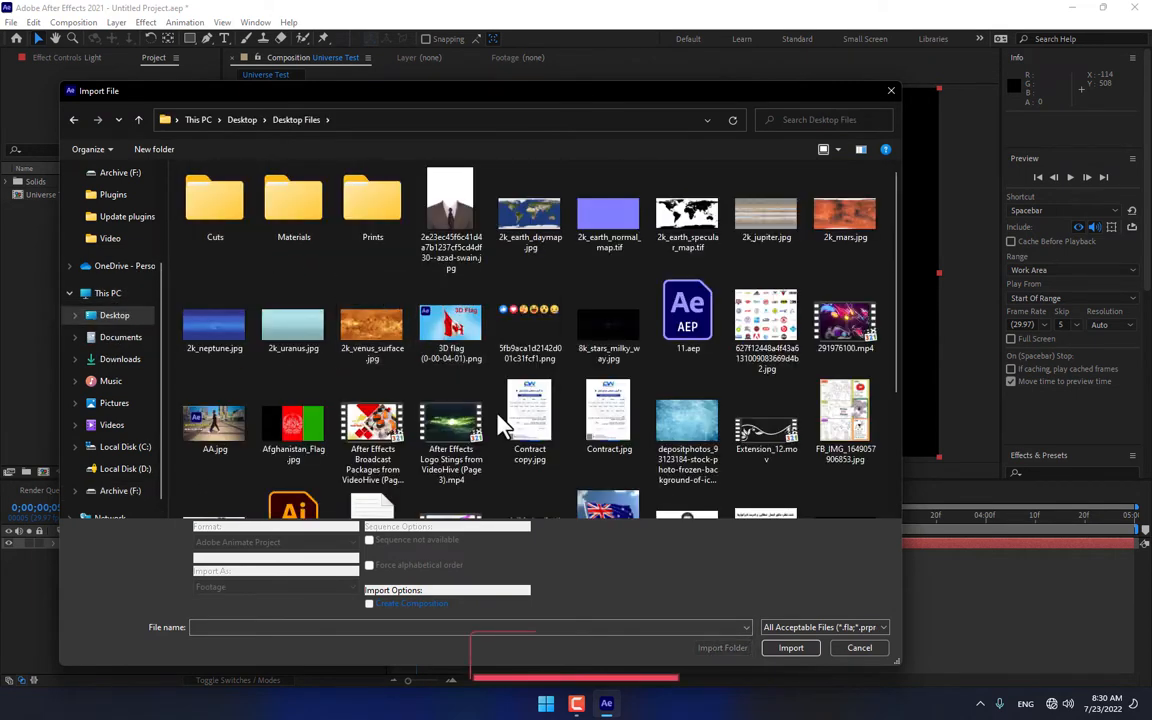
{"action": "scroll", "coordinate": [505, 422], "scroll_direction": "down", "scroll_amount": 2}
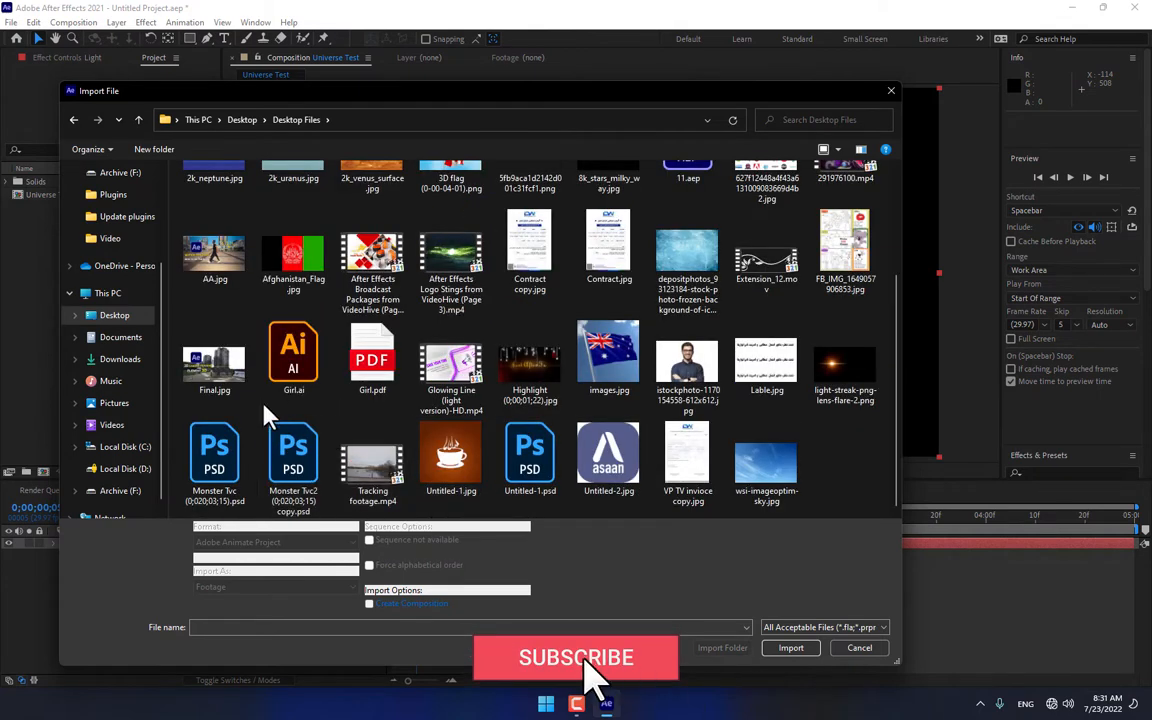
{"action": "left_click", "coordinate": [221, 368]}
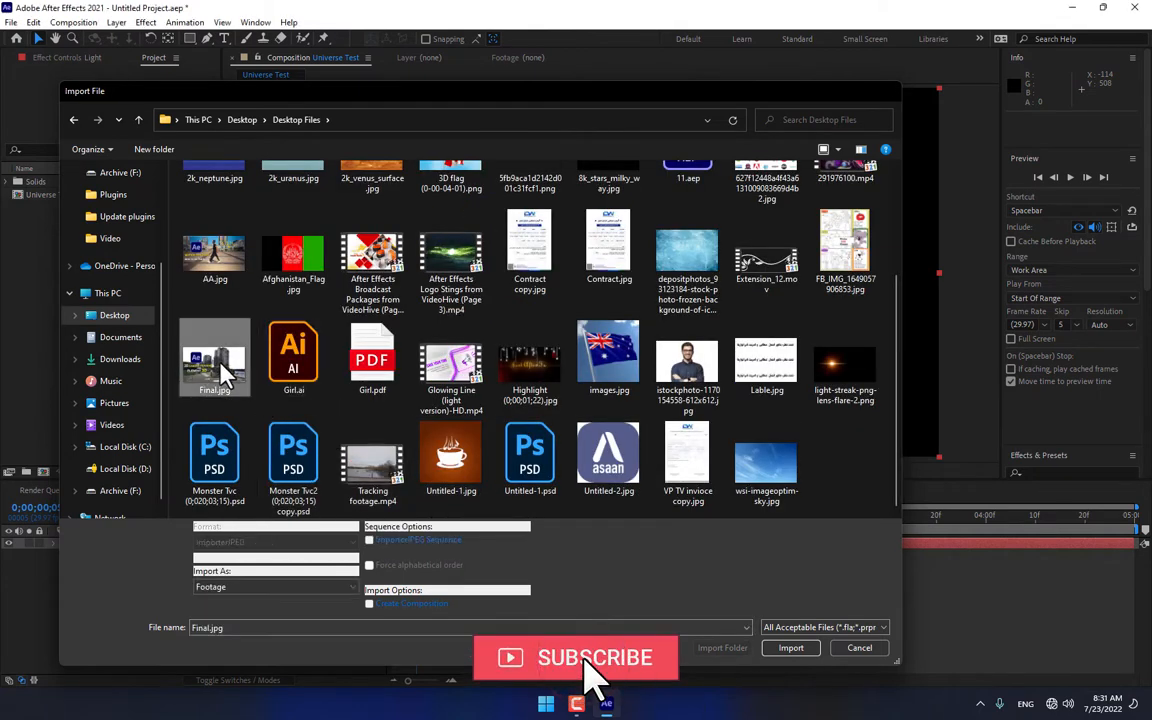
{"action": "double_click", "coordinate": [221, 368]}
Step: Import Tracking footage.mp4 and place it beneath the Light layer in the Universe Test composition
{"action": "double_click", "coordinate": [110, 347]}
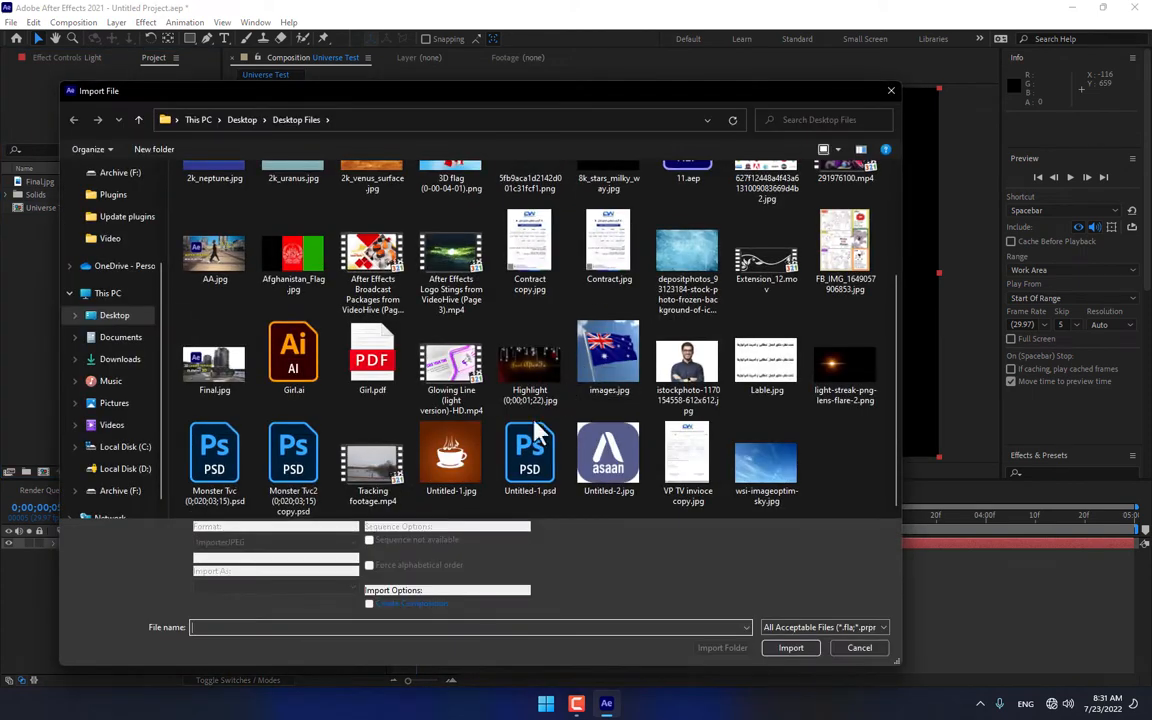
{"action": "double_click", "coordinate": [372, 460]}
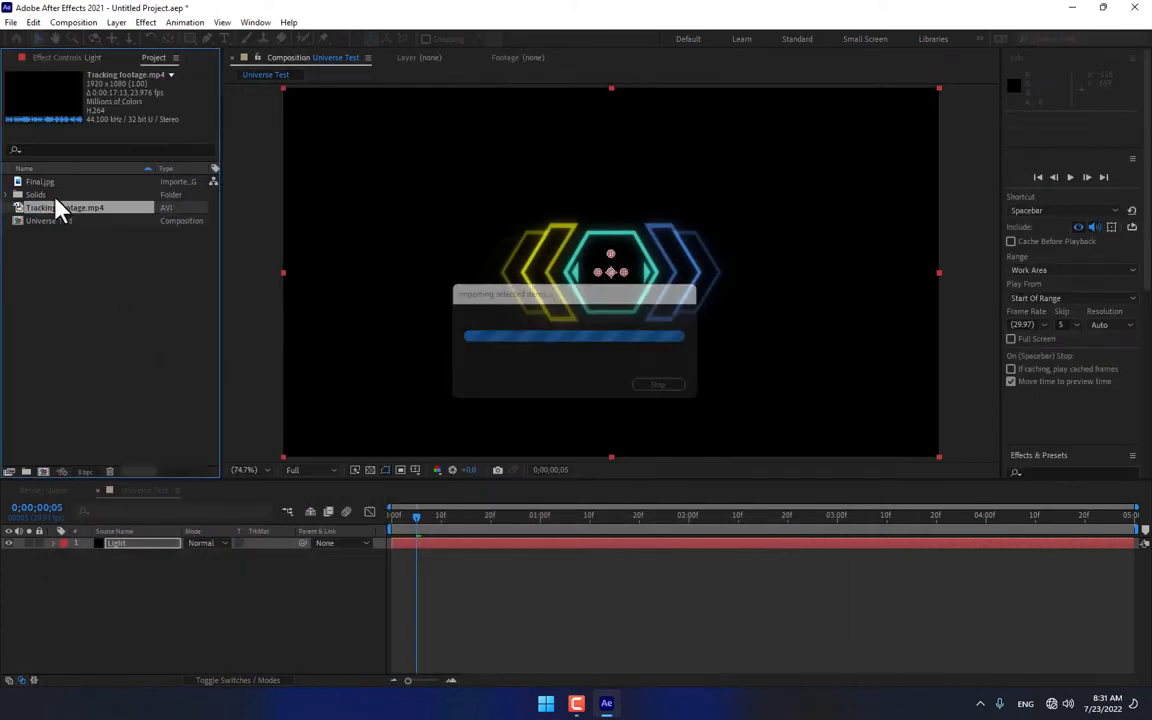
{"action": "left_click_drag", "start_coordinate": [58, 208], "coordinate": [188, 674]}
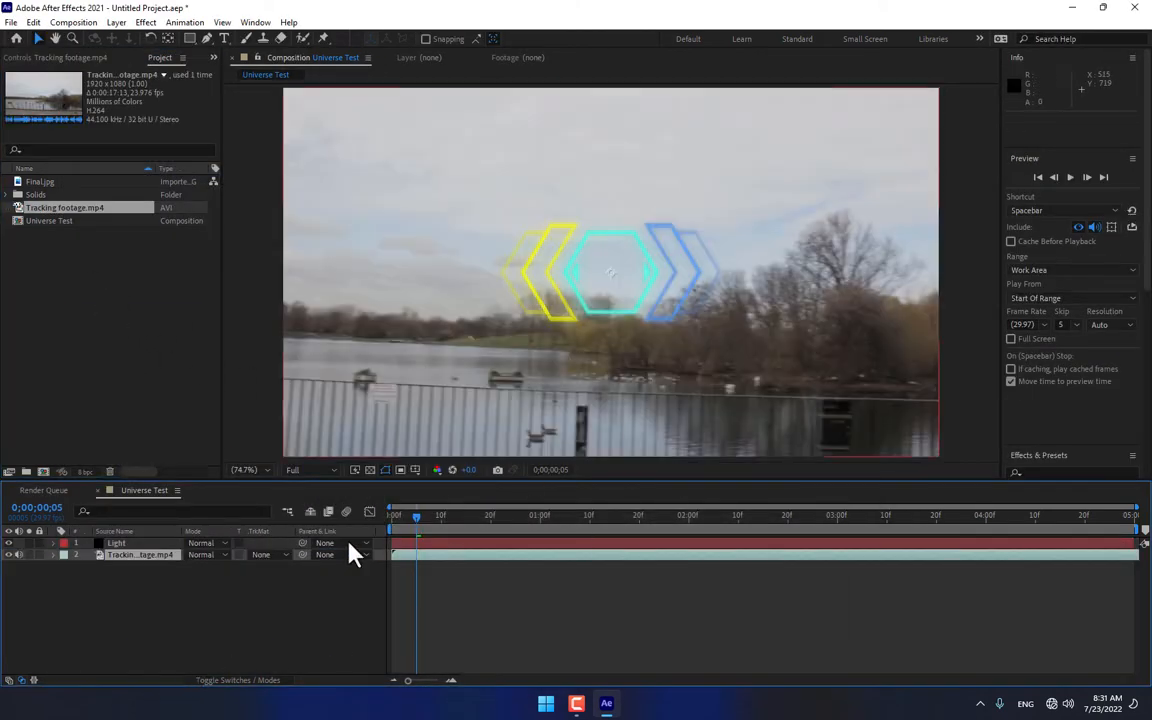
{"action": "left_click", "coordinate": [125, 545]}
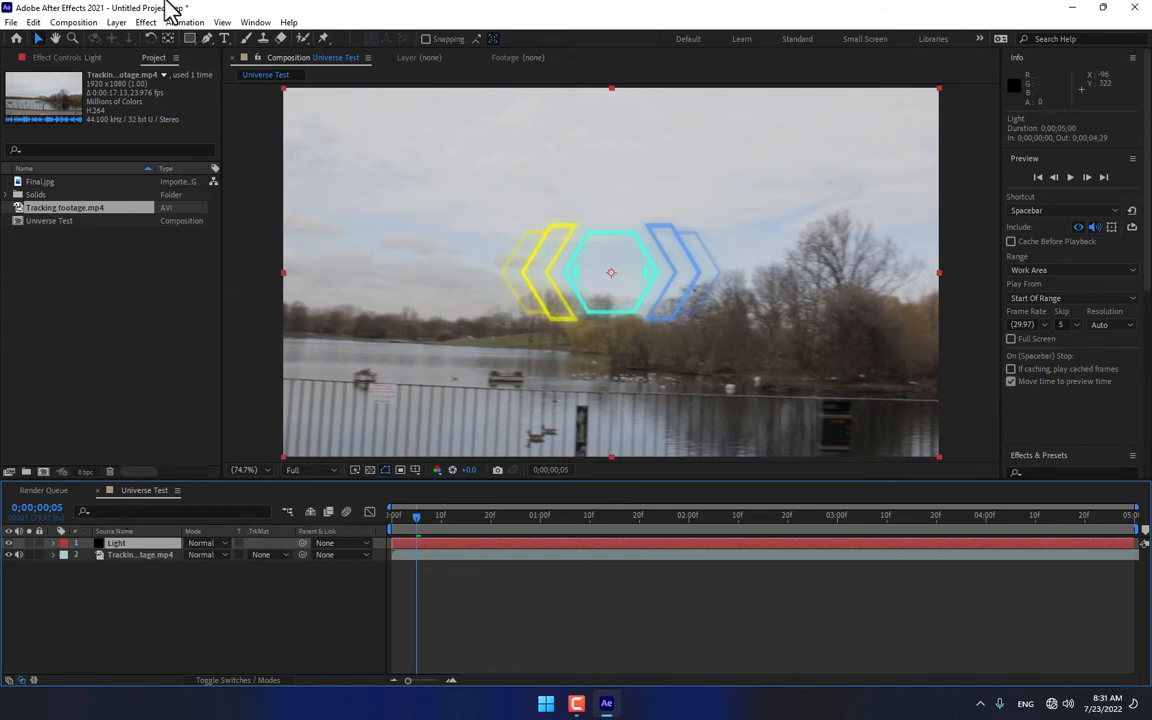
{"action": "left_click", "coordinate": [145, 22]}
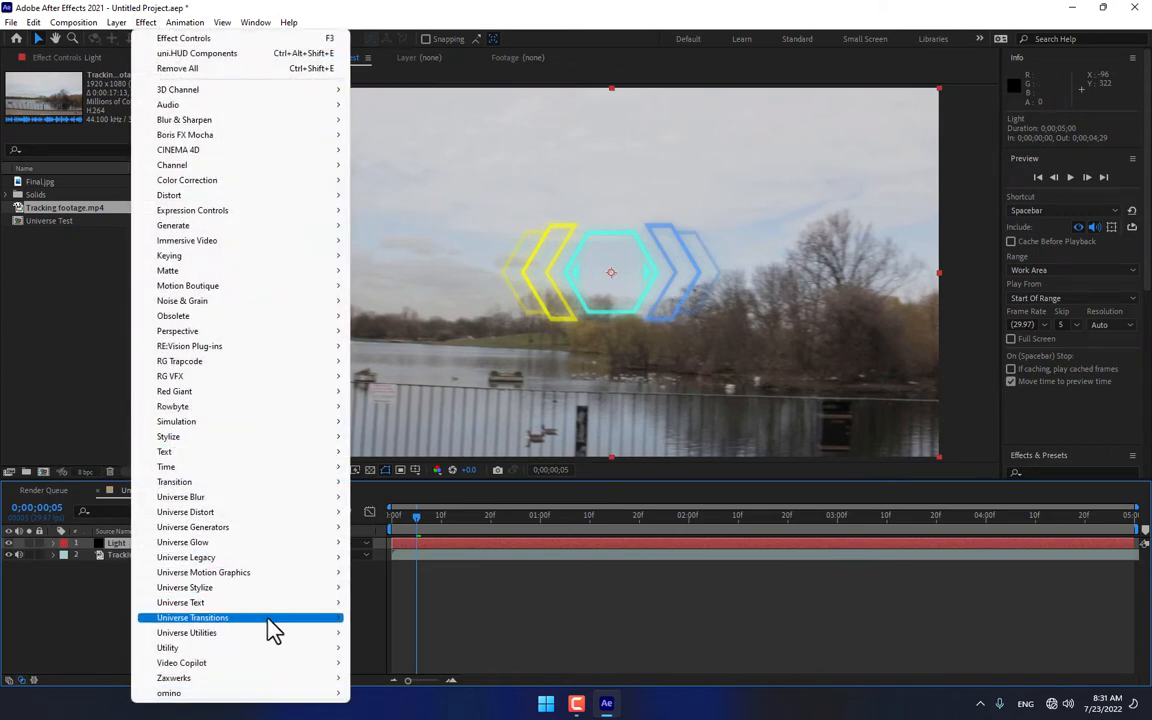
{"action": "mouse_move", "coordinate": [262, 597]}
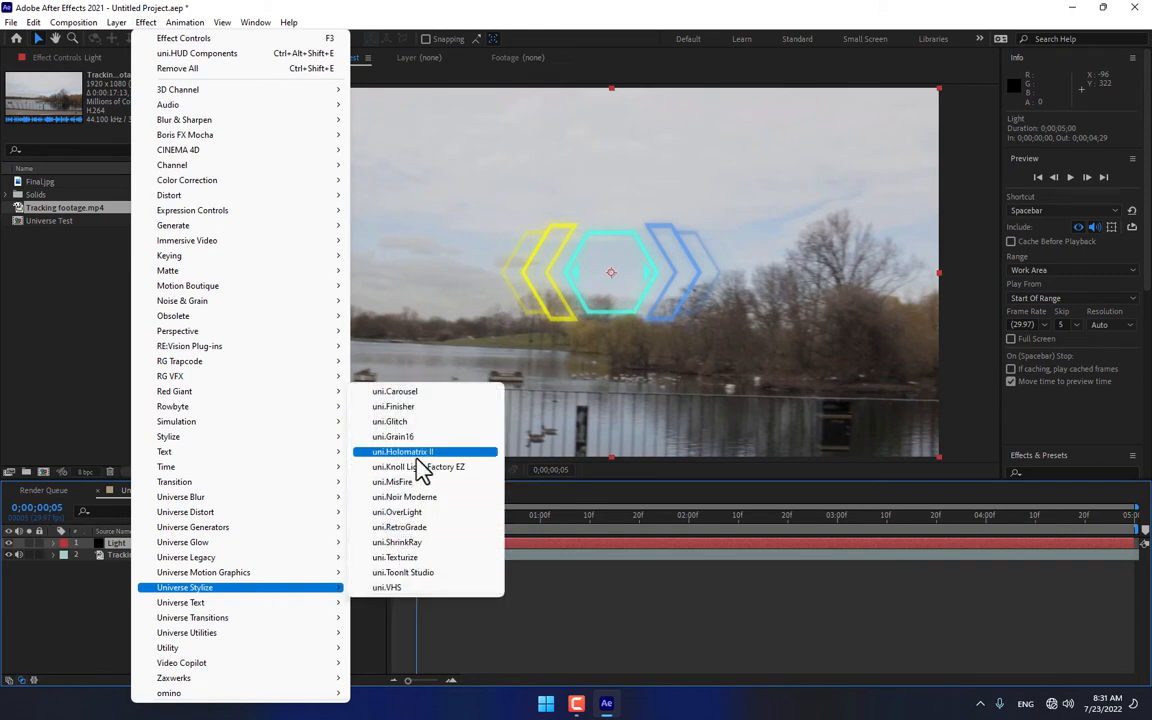
{"action": "left_click", "coordinate": [102, 612]}
Step: Remove the uni.HUD Components effect from the Light layer
{"action": "left_click", "coordinate": [119, 544]}
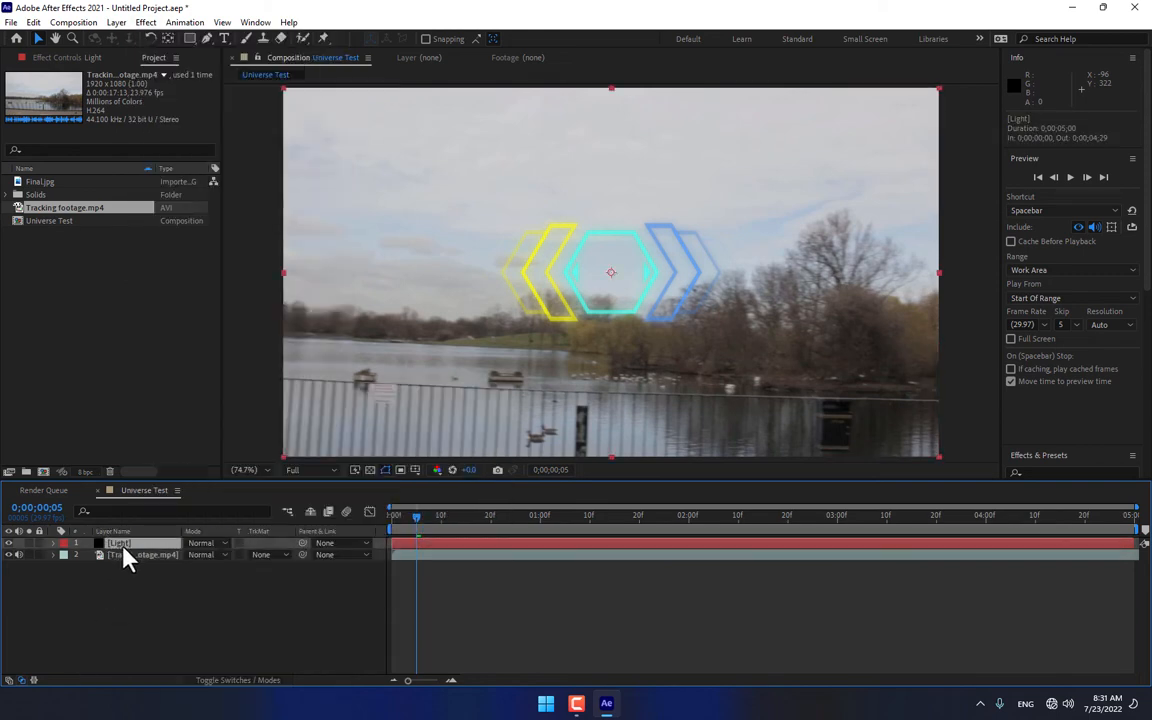
{"action": "left_click", "coordinate": [88, 56]}
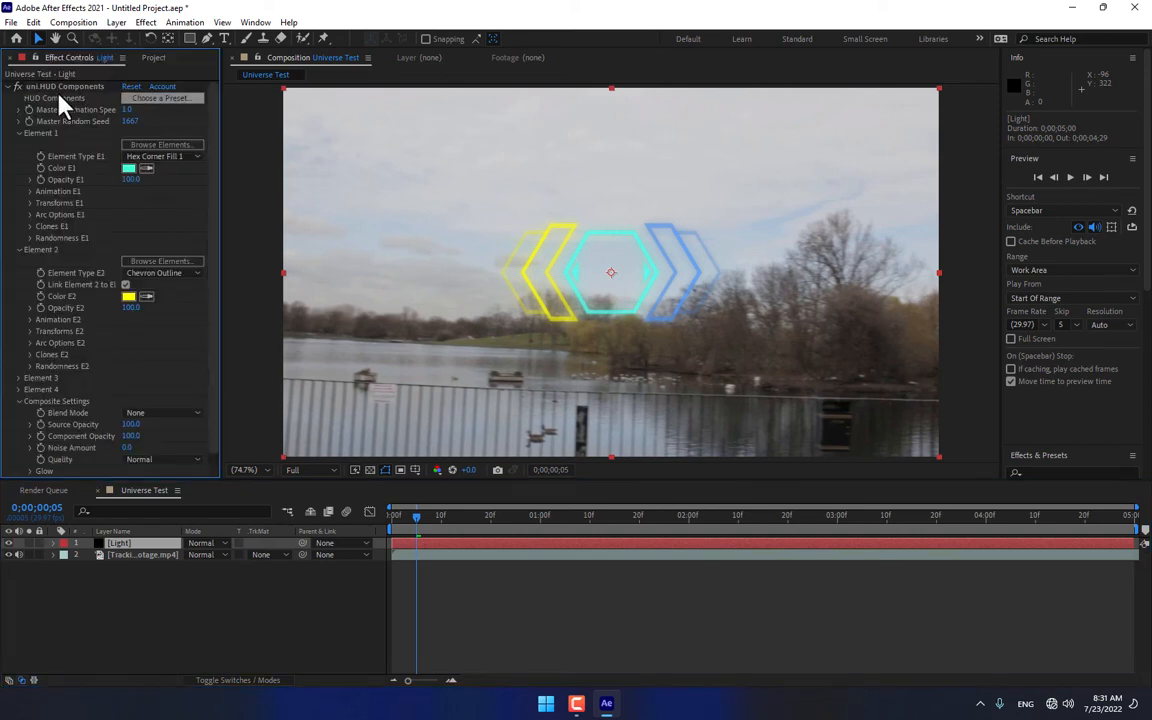
{"action": "key", "text": "Delete"}
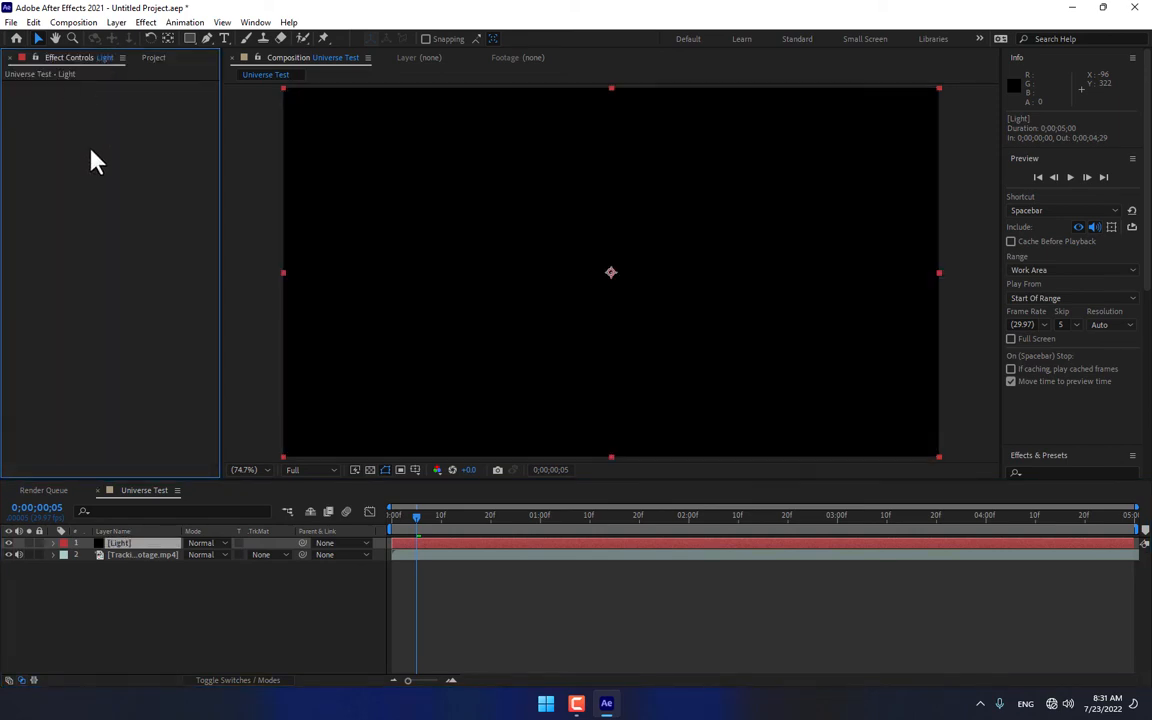
Step: Apply the uni.Knoll Light Factory EZ effect from the Universe Stylize group to the Light layer
{"action": "left_click", "coordinate": [145, 22]}
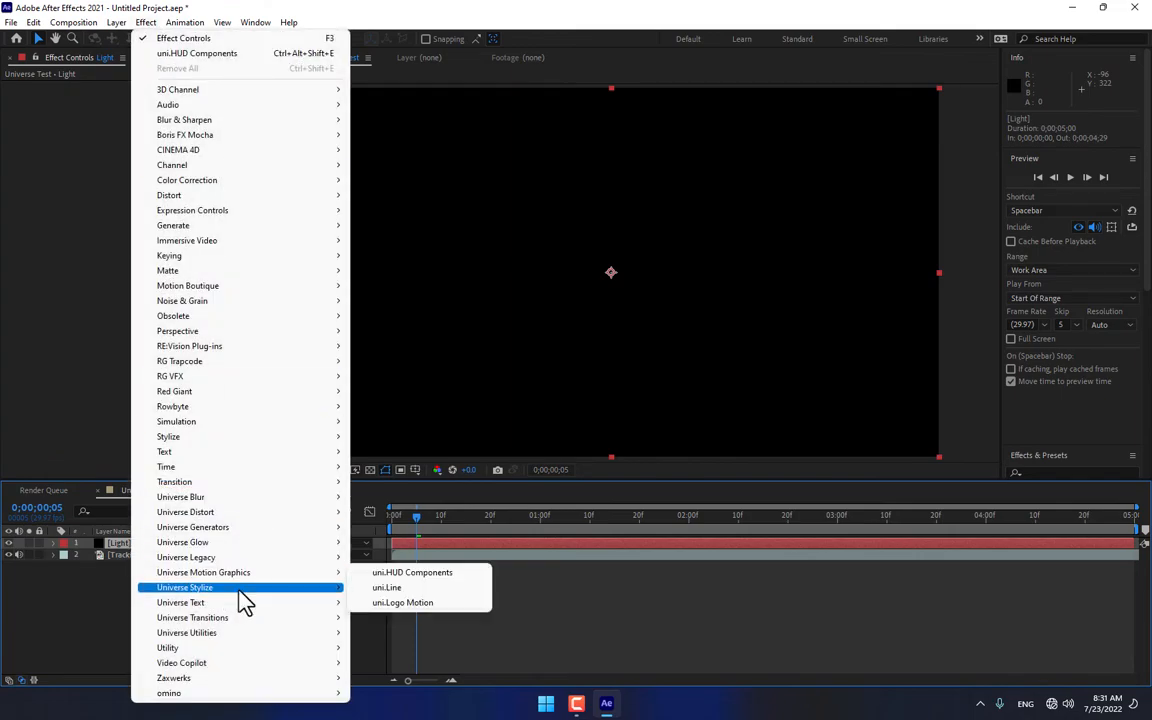
{"action": "mouse_move", "coordinate": [314, 589]}
{"action": "left_click", "coordinate": [418, 468]}
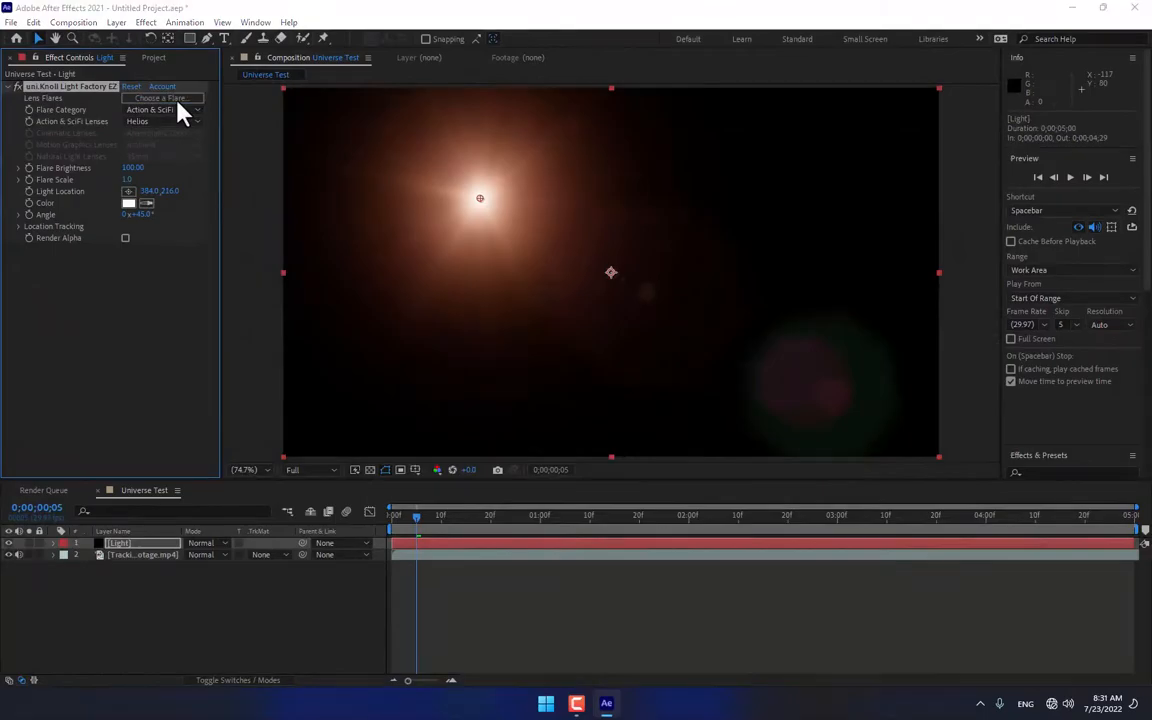
Step: Load the Garnet flare preset from the Motion Graphics group into the Light layer's Knoll Light Factory EZ effect and return to the first frame
{"action": "left_click", "coordinate": [177, 104]}
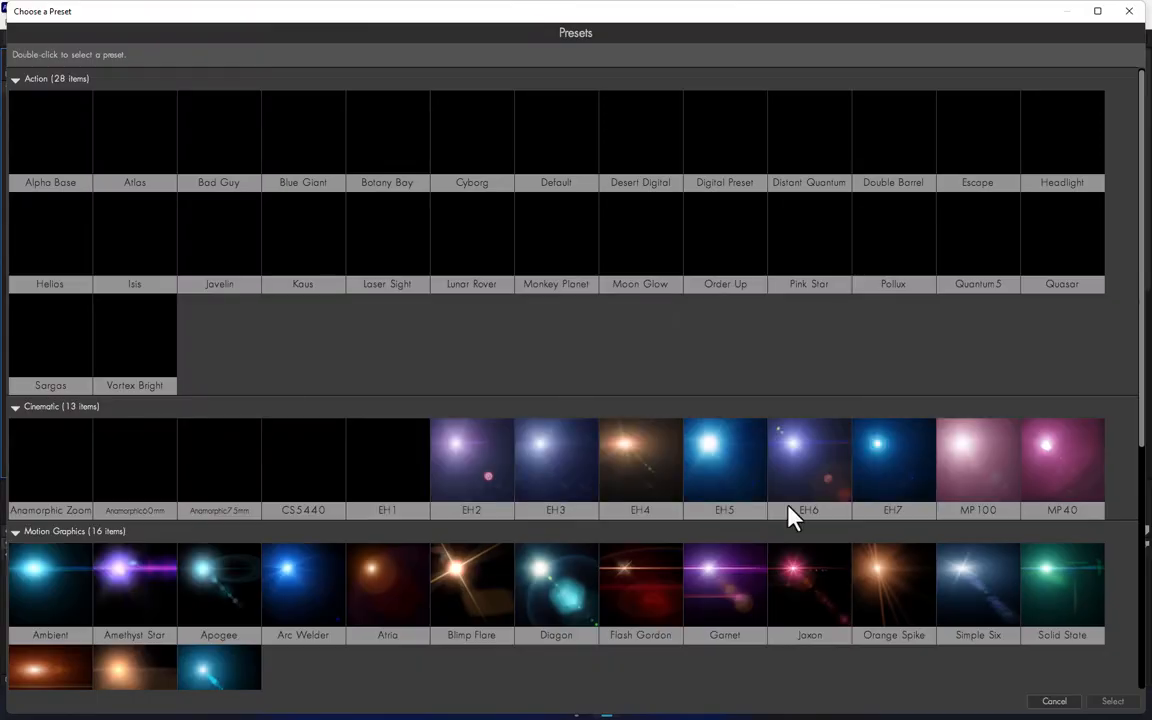
{"action": "scroll", "coordinate": [789, 514], "scroll_direction": "down", "scroll_amount": 3}
{"action": "scroll", "coordinate": [785, 523], "scroll_direction": "down", "scroll_amount": 2}
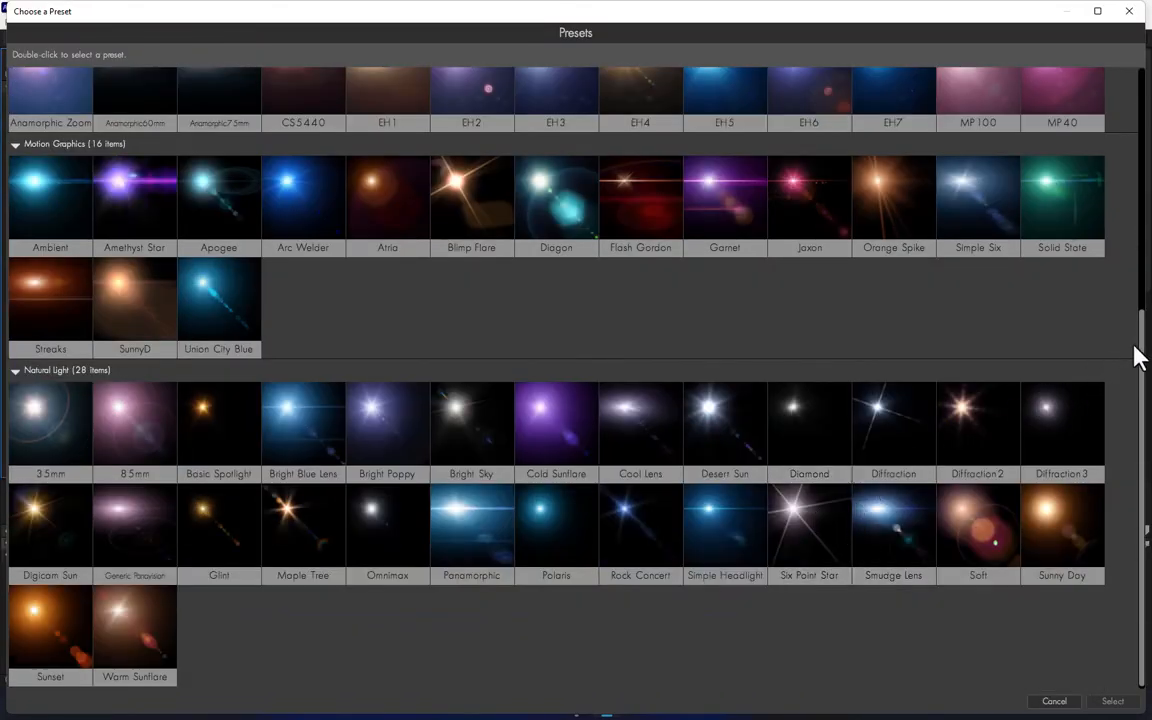
{"action": "scroll", "coordinate": [1140, 250], "scroll_direction": "up", "scroll_amount": 4}
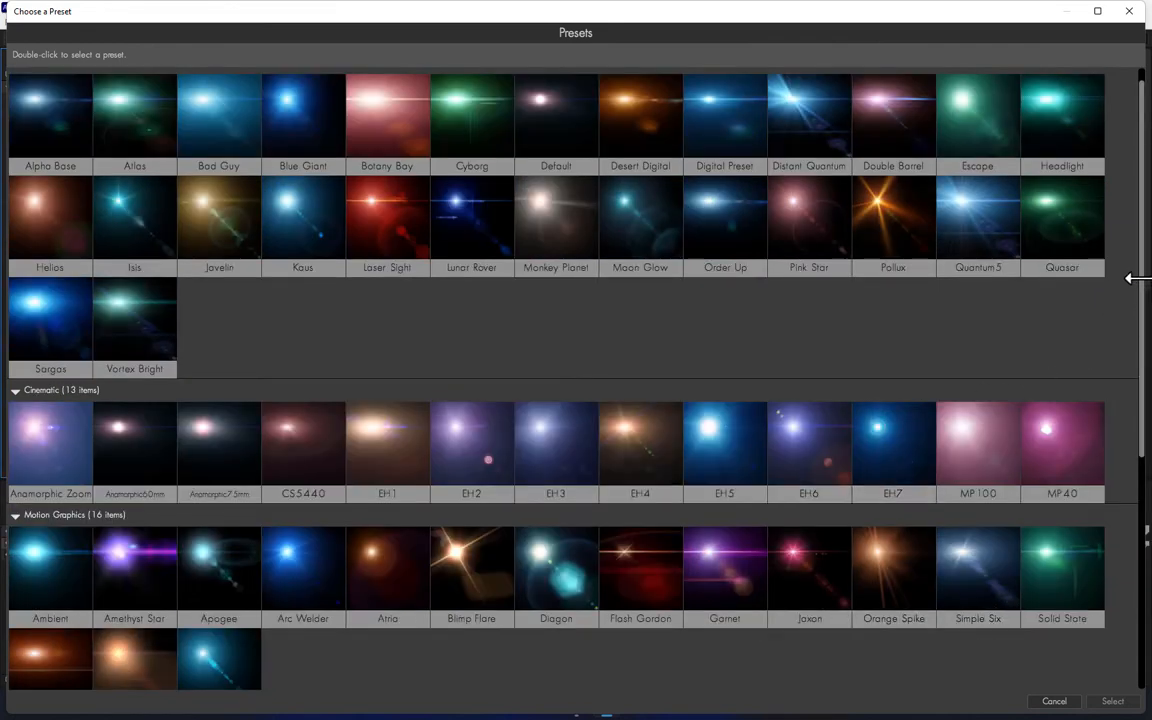
{"action": "scroll", "coordinate": [1131, 375], "scroll_direction": "down", "scroll_amount": 3}
{"action": "double_click", "coordinate": [707, 406]}
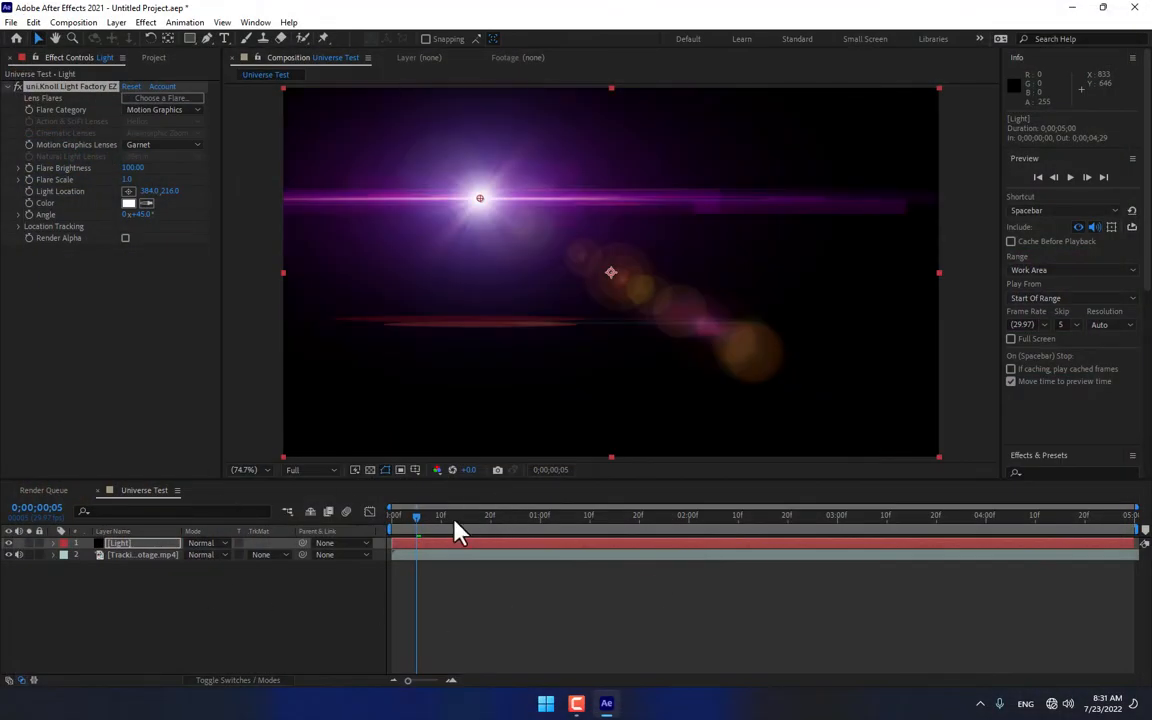
{"action": "left_click_drag", "start_coordinate": [448, 518], "coordinate": [231, 683]}
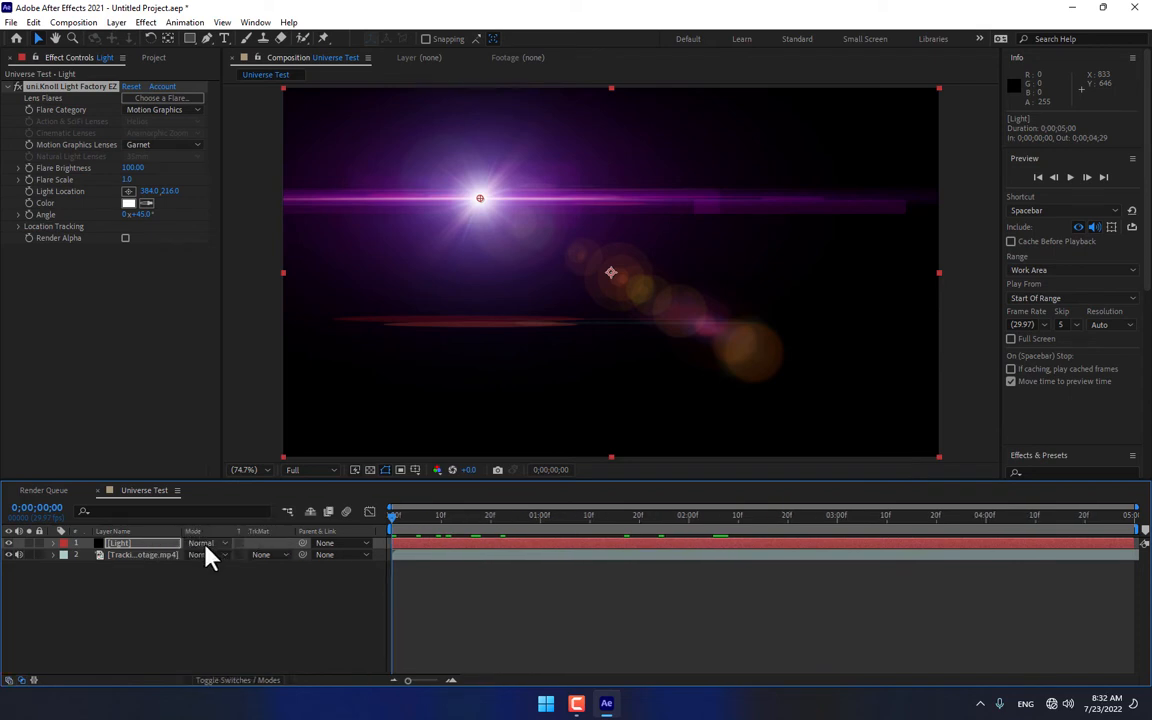
Step: Set the Light layer's blending mode to Add and move the flare's light location to the trees at about 1164, 481
{"action": "left_click", "coordinate": [216, 546]}
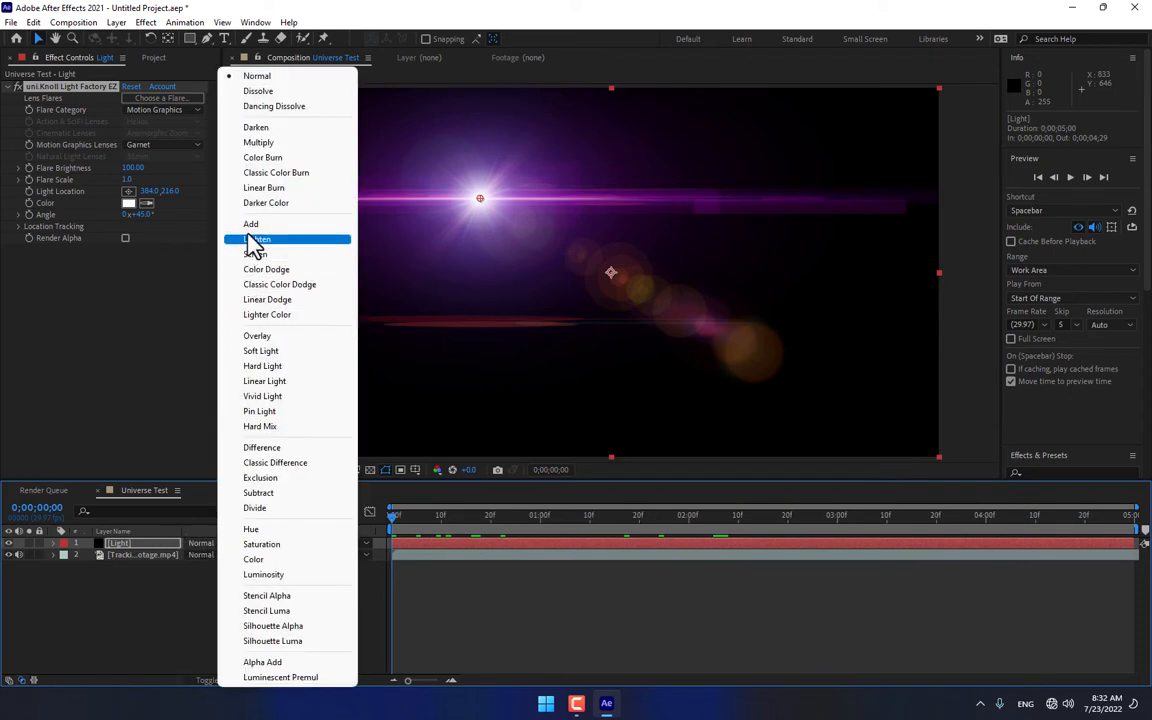
{"action": "left_click", "coordinate": [252, 224]}
{"action": "left_click_drag", "start_coordinate": [478, 204], "coordinate": [879, 334]}
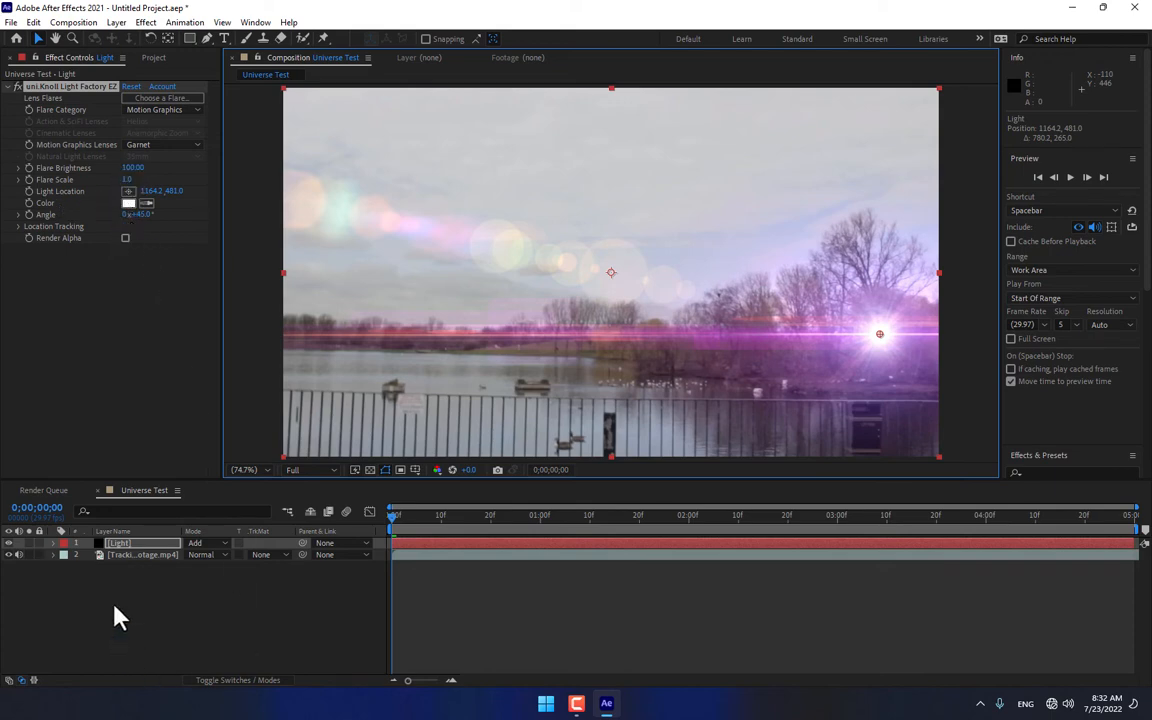
{"action": "left_click", "coordinate": [133, 546]}
{"action": "left_click", "coordinate": [145, 22]}
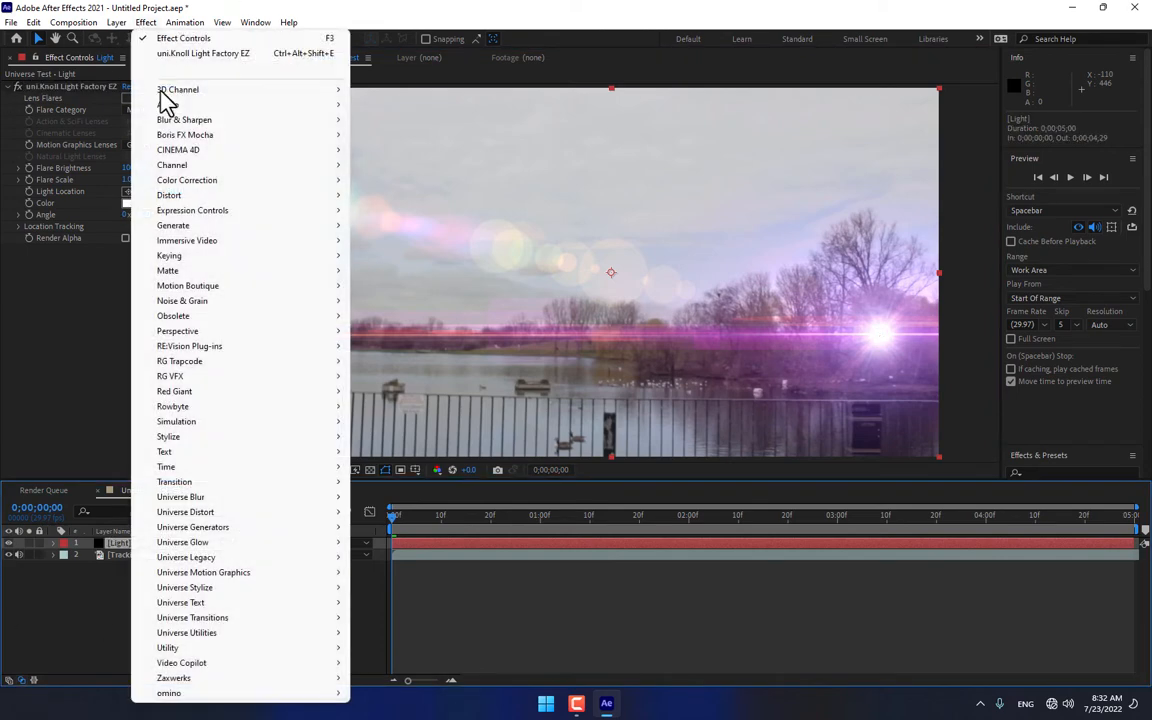
{"action": "mouse_move", "coordinate": [225, 576]}
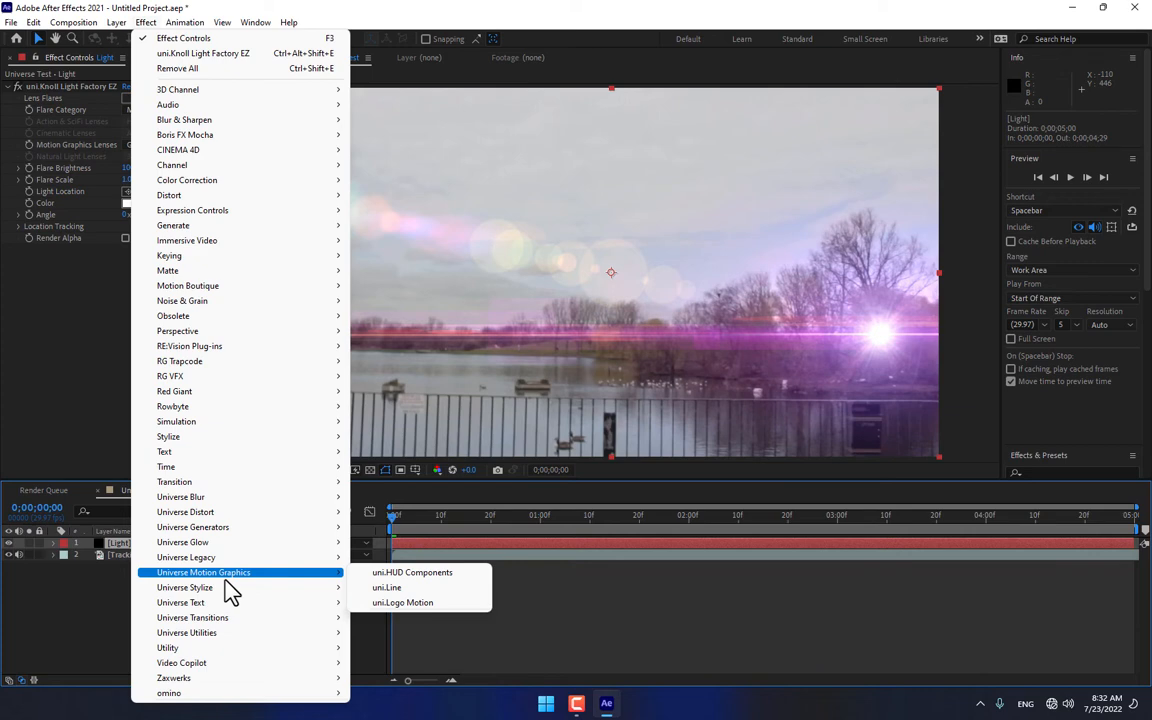
{"action": "mouse_move", "coordinate": [247, 545]}
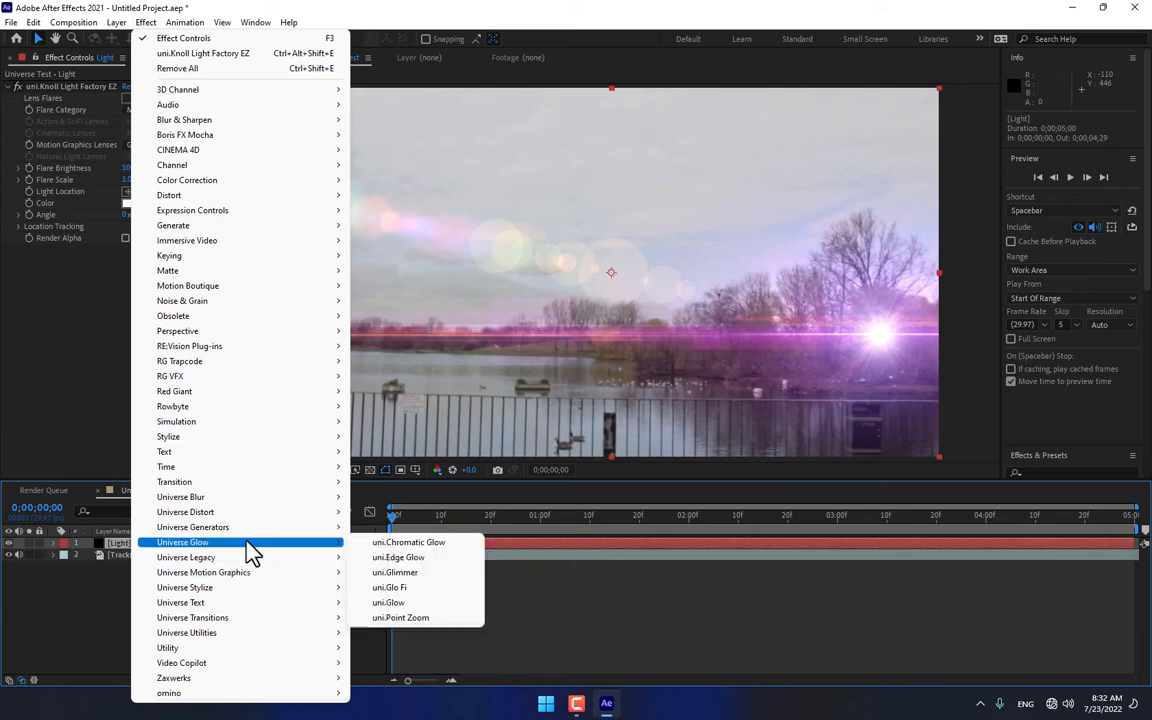
{"action": "left_click", "coordinate": [455, 645]}
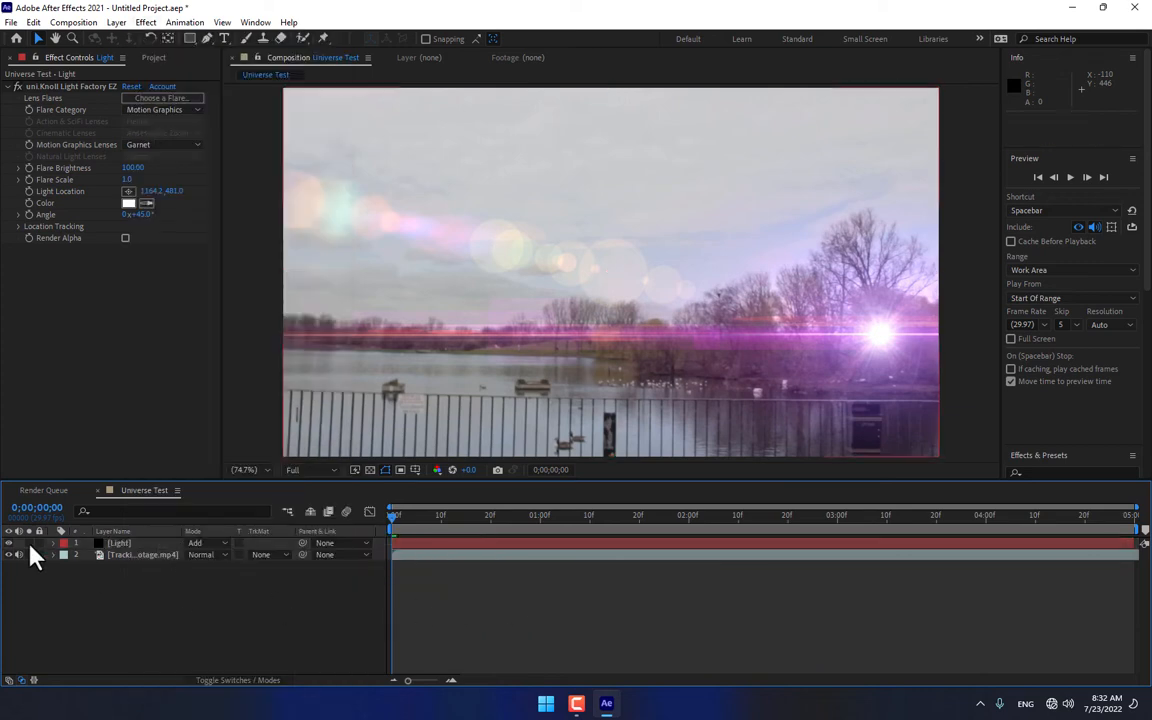
Step: Delete the Light layer and add the text "VFX Artist" over the fence in the footage, positioned at about 301, 656
{"action": "left_click", "coordinate": [121, 543]}
{"action": "key", "text": "Delete"}
{"action": "left_click", "coordinate": [225, 40]}
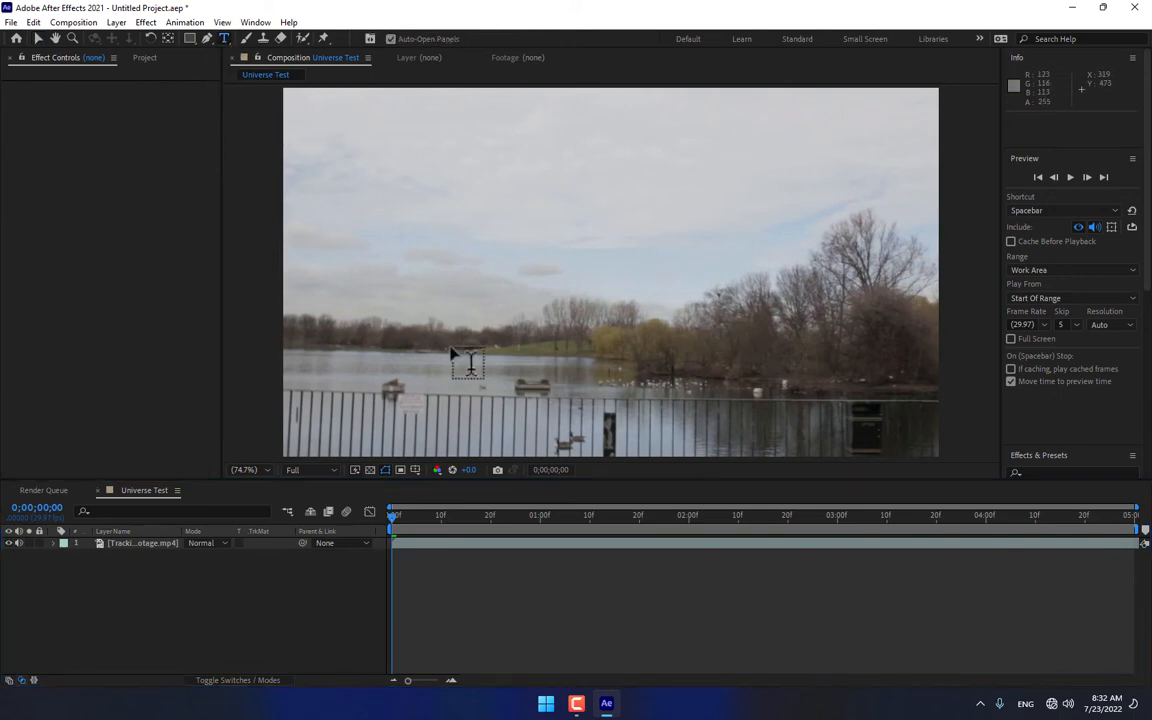
{"action": "left_click", "coordinate": [340, 405]}
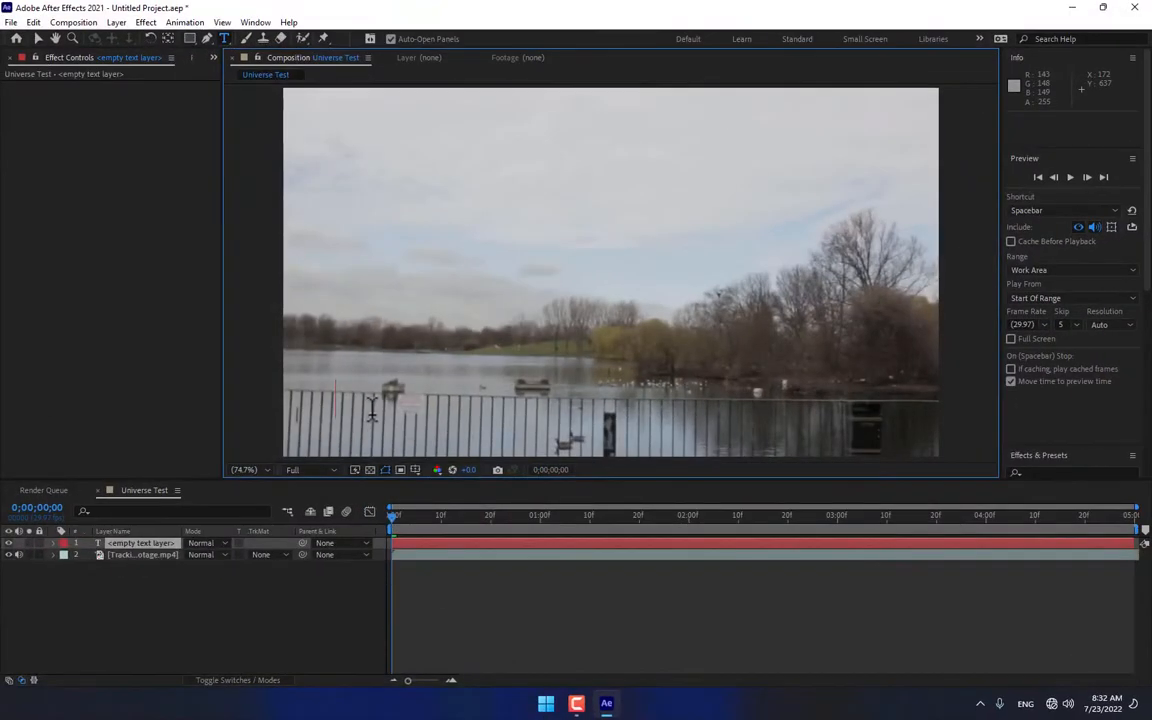
{"action": "type", "text": "VFX A"}
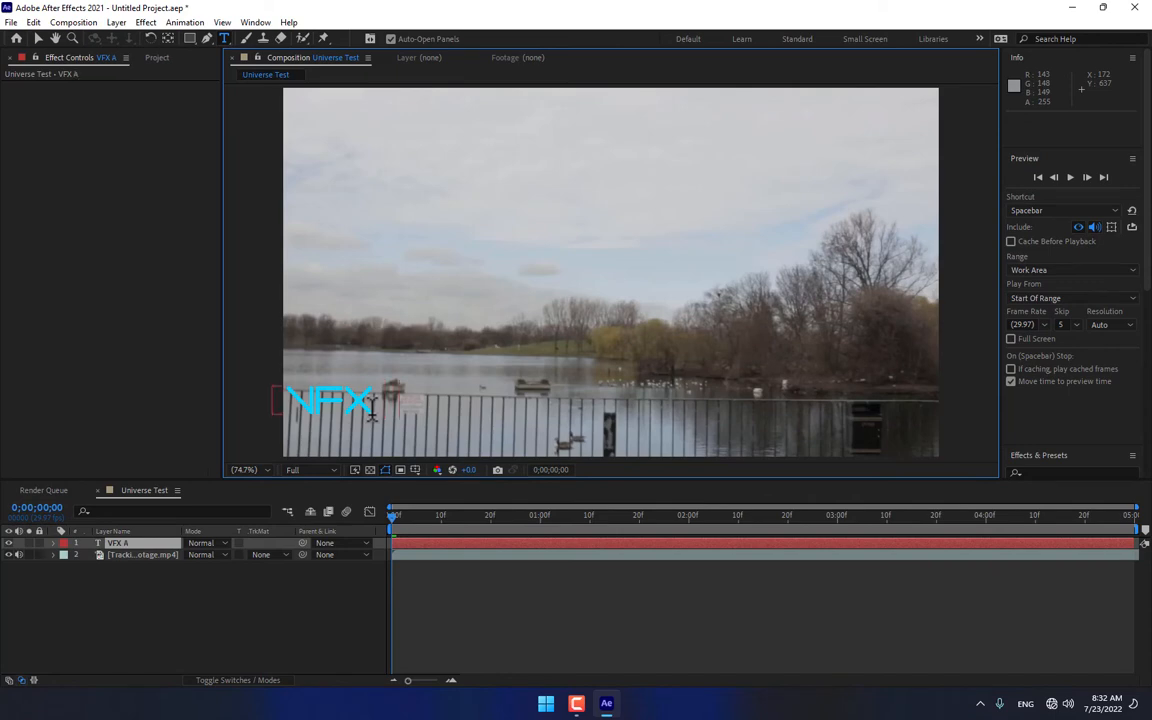
{"action": "type", "text": "rtist"}
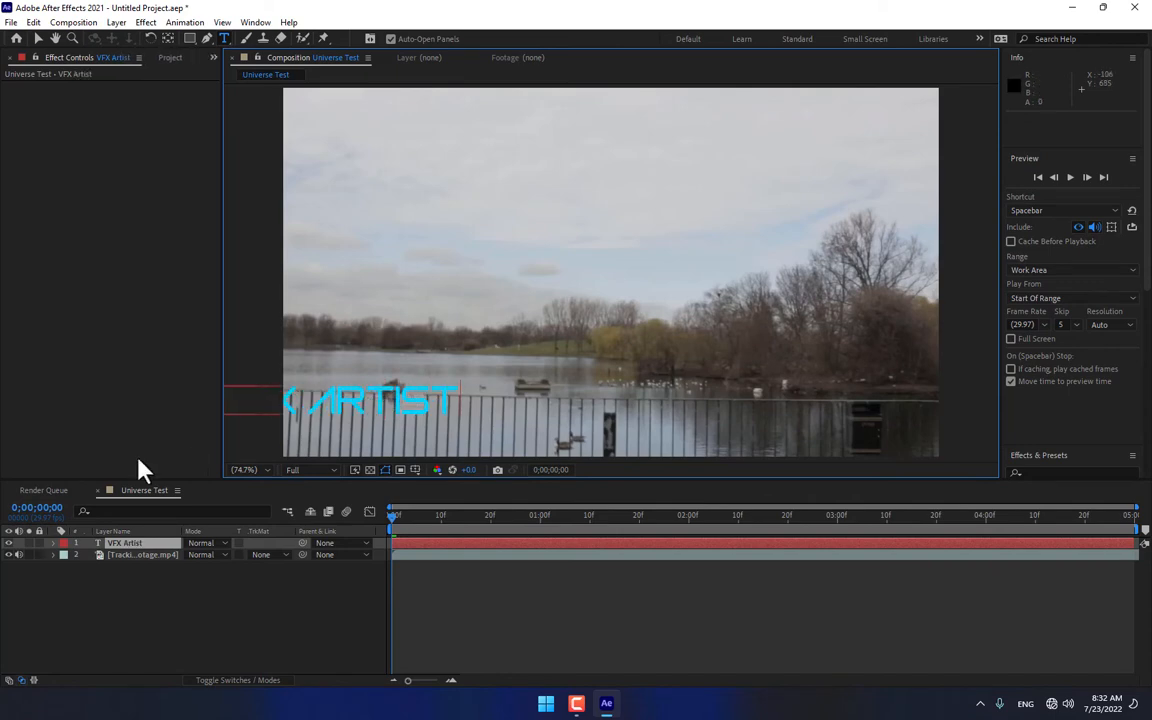
{"action": "left_click", "coordinate": [37, 38]}
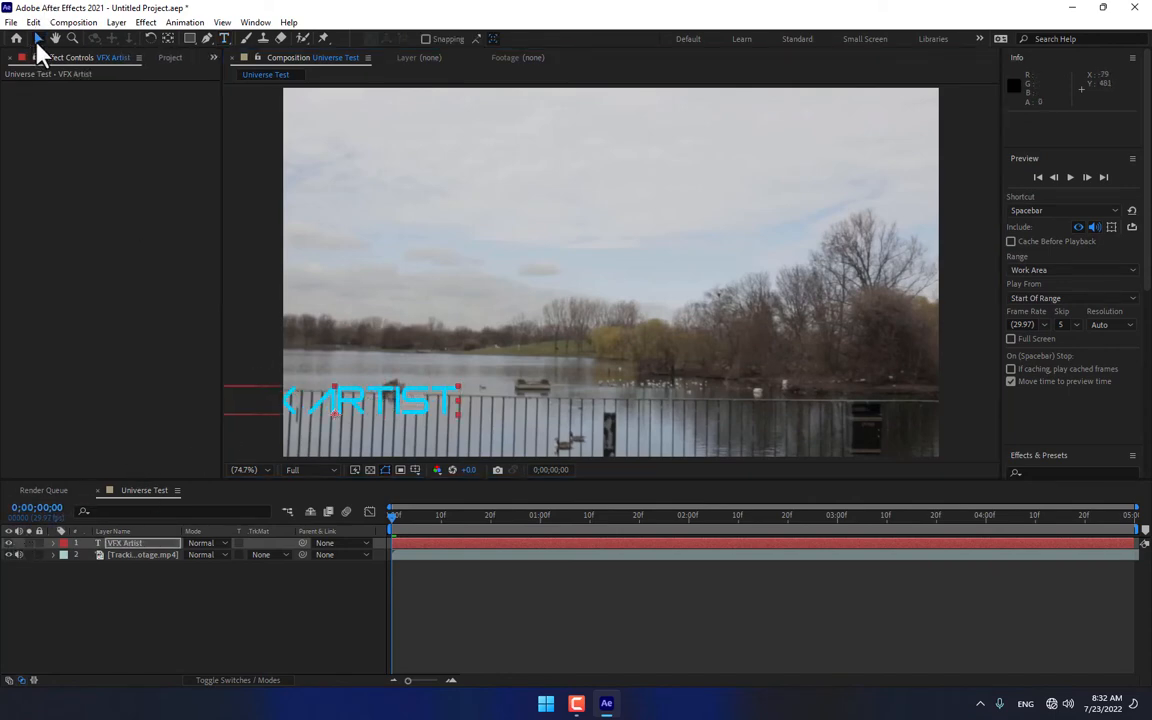
{"action": "left_click_drag", "start_coordinate": [340, 410], "coordinate": [445, 411]}
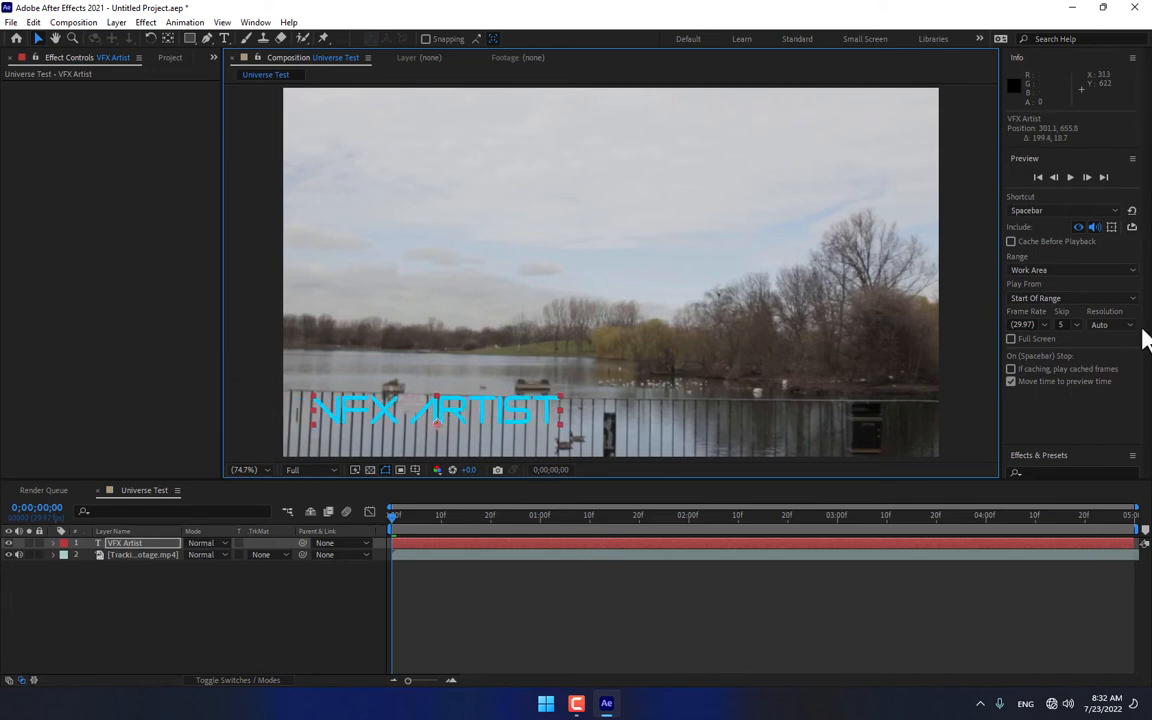
Step: Set the fill colour of the VFX Artist text to FFE375
{"action": "left_click_drag", "start_coordinate": [1101, 449], "coordinate": [1101, 422]}
{"action": "left_click", "coordinate": [1119, 380]}
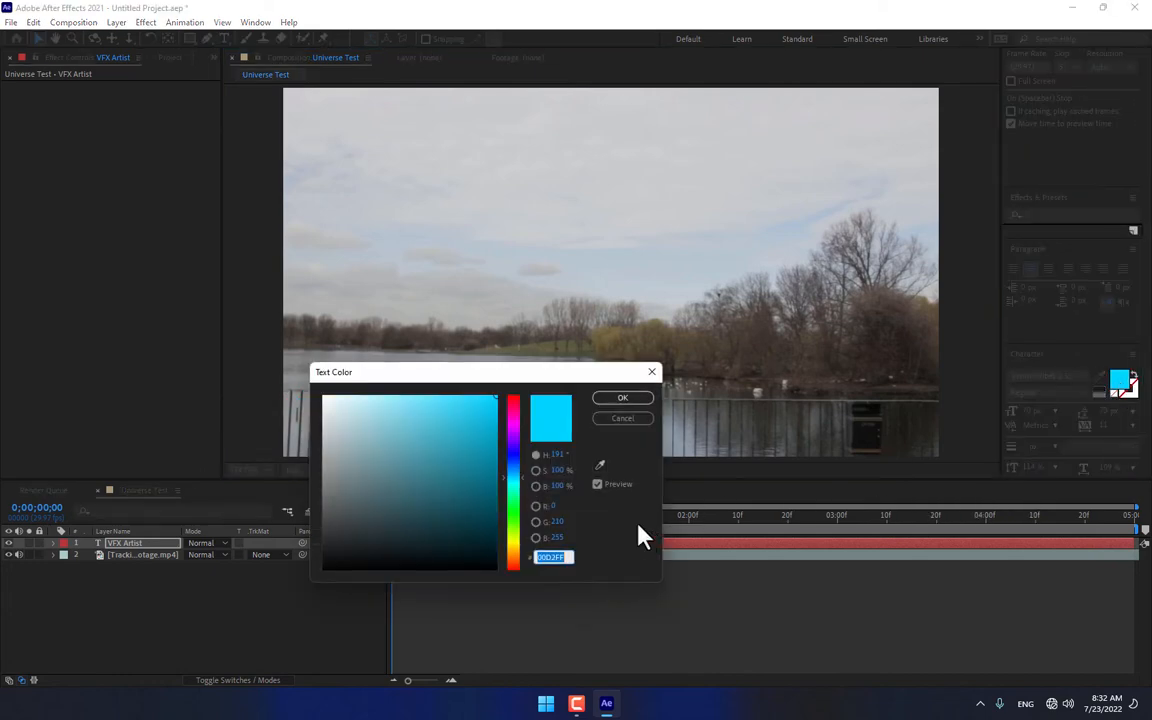
{"action": "type", "text": "FFE375"}
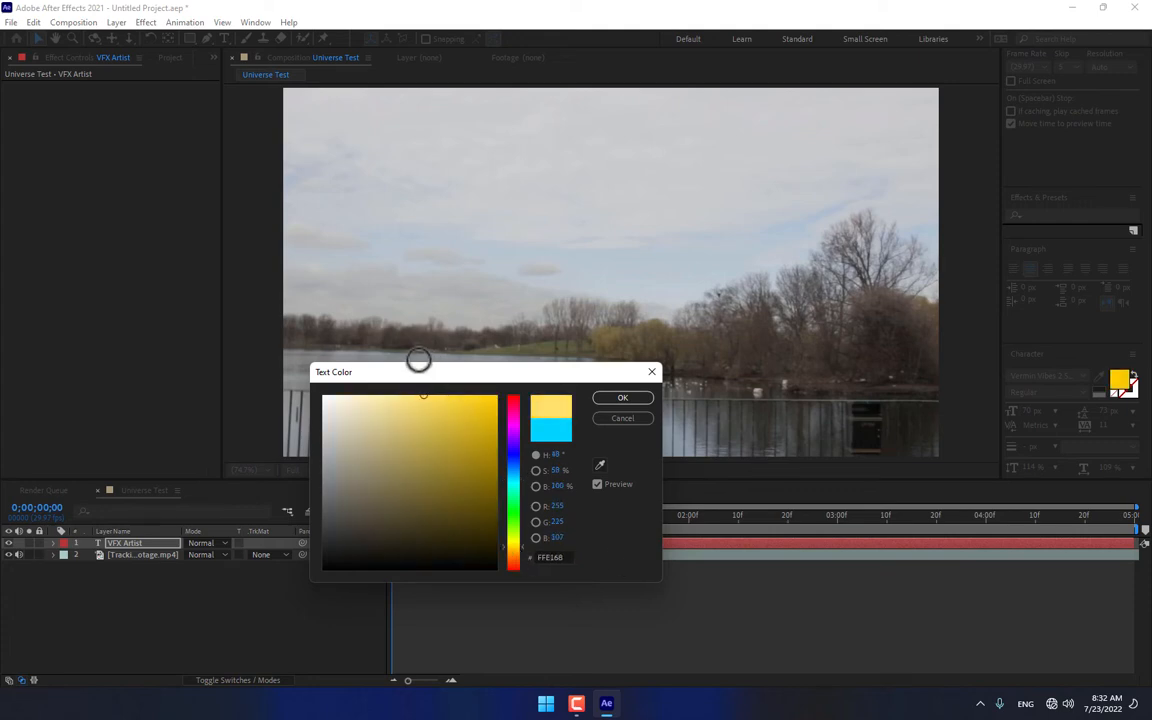
{"action": "left_click", "coordinate": [632, 398]}
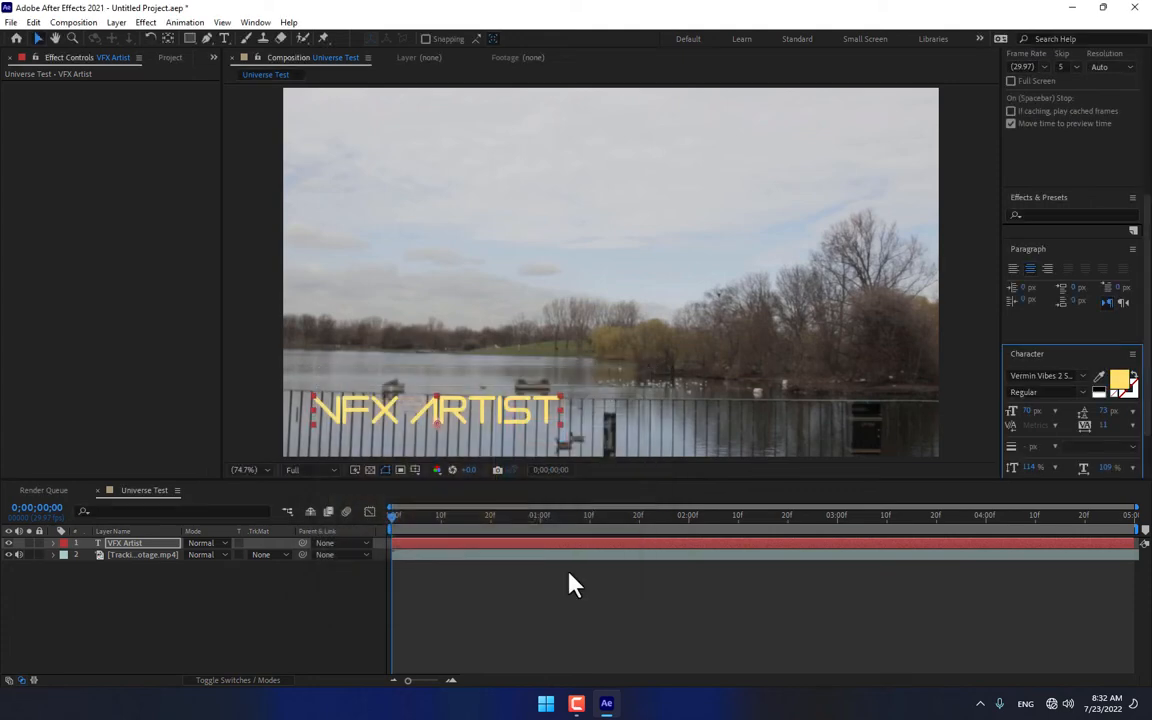
Step: Apply the uni.Glo Fi effect from Universe Glow to the VFX Artist layer, load its Overbright-H preset and preview it
{"action": "left_click", "coordinate": [131, 543]}
{"action": "left_click", "coordinate": [145, 22]}
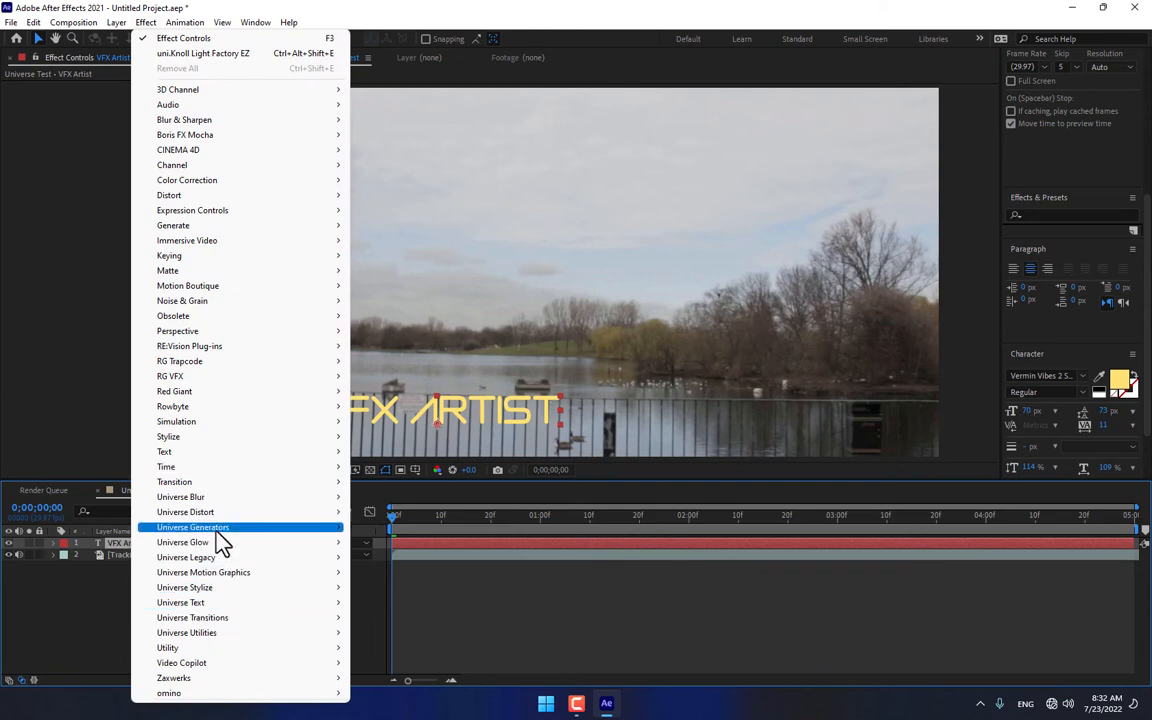
{"action": "mouse_move", "coordinate": [228, 545]}
{"action": "left_click", "coordinate": [444, 588]}
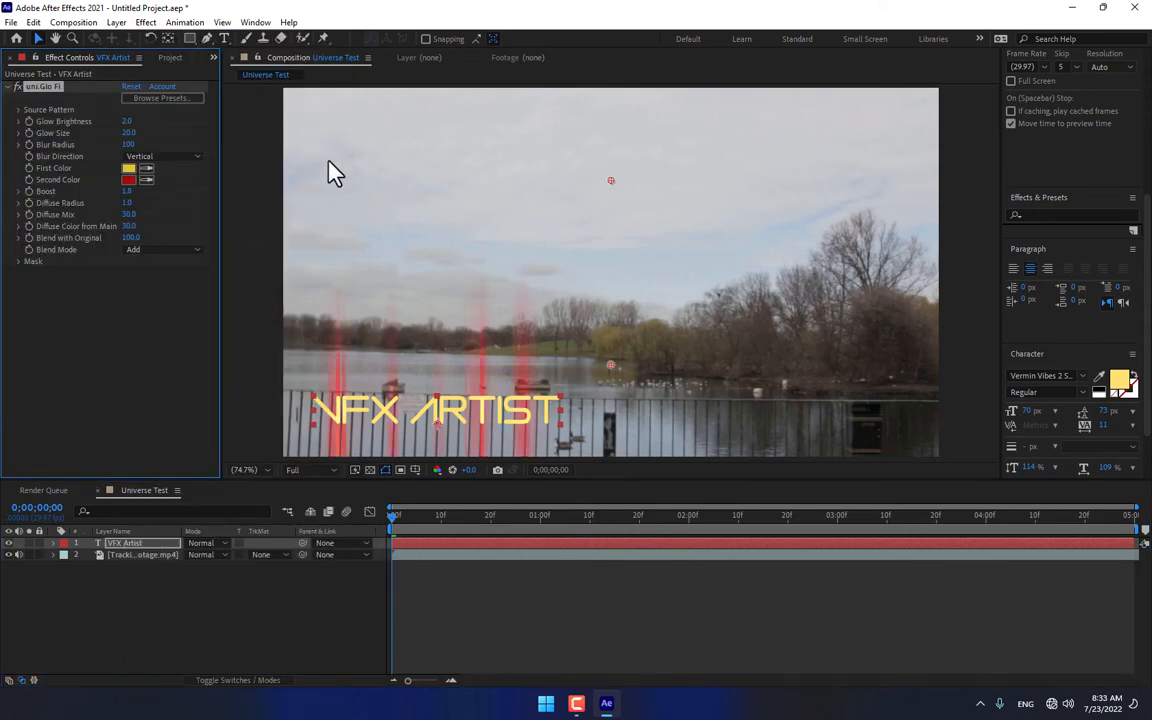
{"action": "left_click", "coordinate": [165, 99]}
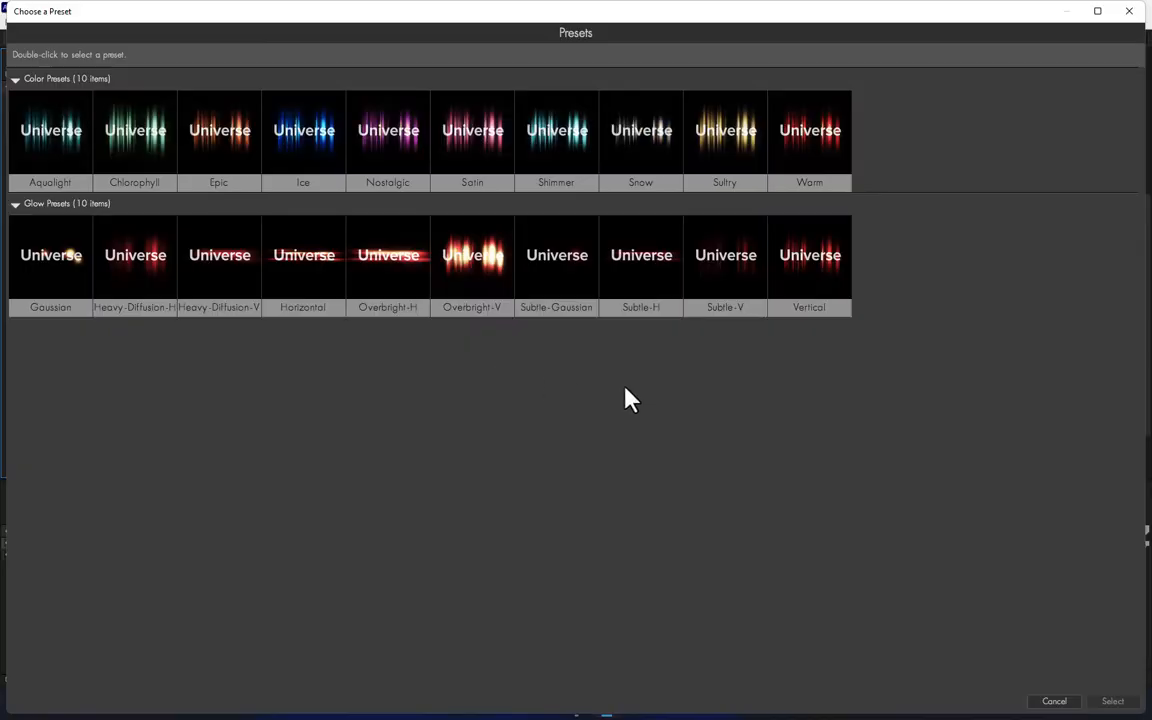
{"action": "double_click", "coordinate": [397, 279]}
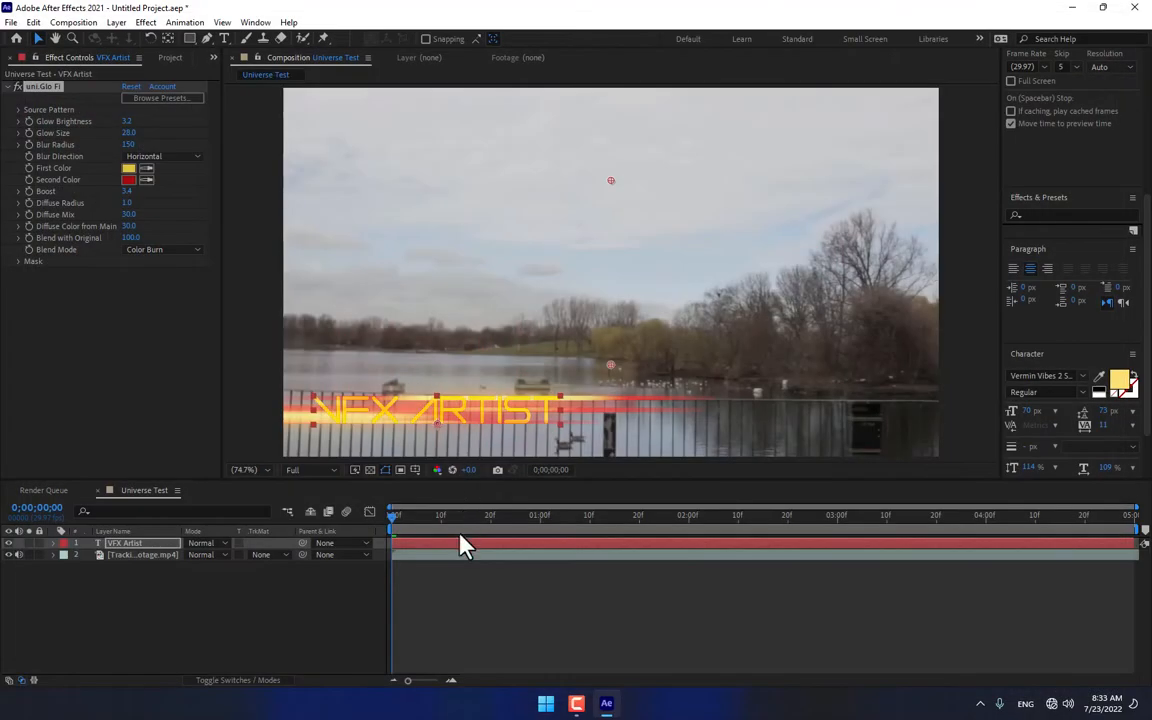
{"action": "left_click_drag", "start_coordinate": [412, 526], "coordinate": [610, 537]}
Step: Set the fill colour of the VFX Artist text to FFFFFF and scrub through the timeline to preview the glow
{"action": "left_click", "coordinate": [1118, 381]}
{"action": "double_click", "coordinate": [576, 553]}
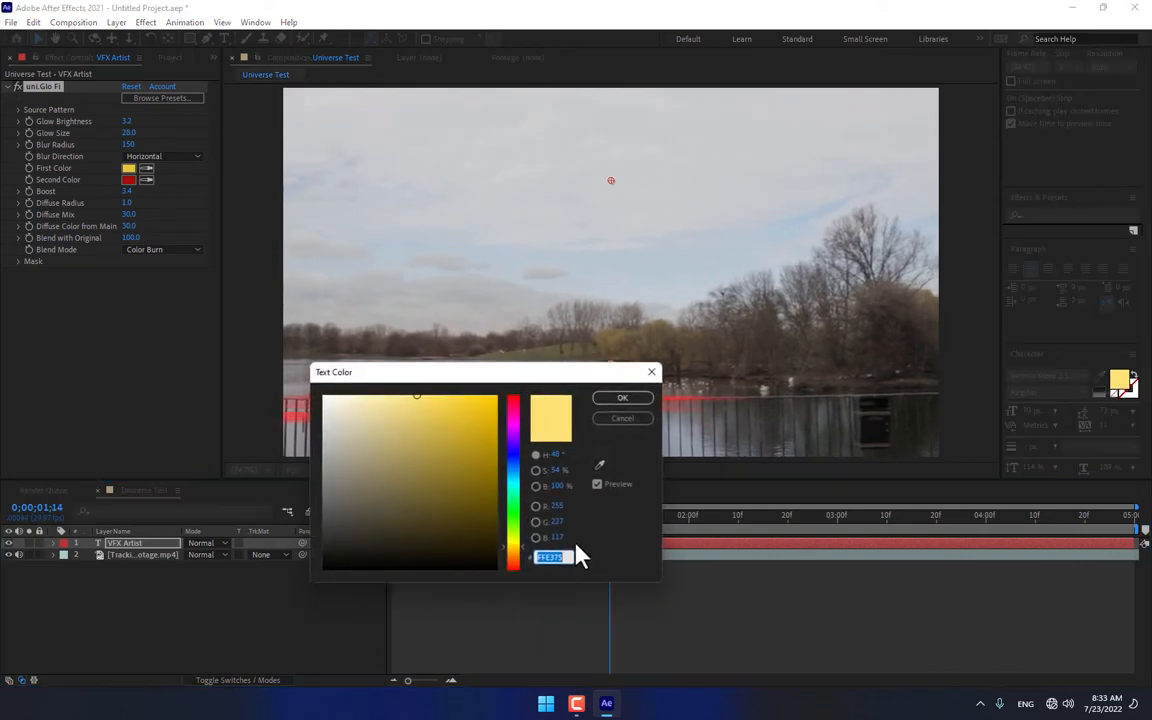
{"action": "type", "text": "ffffff"}
{"action": "left_click", "coordinate": [622, 402]}
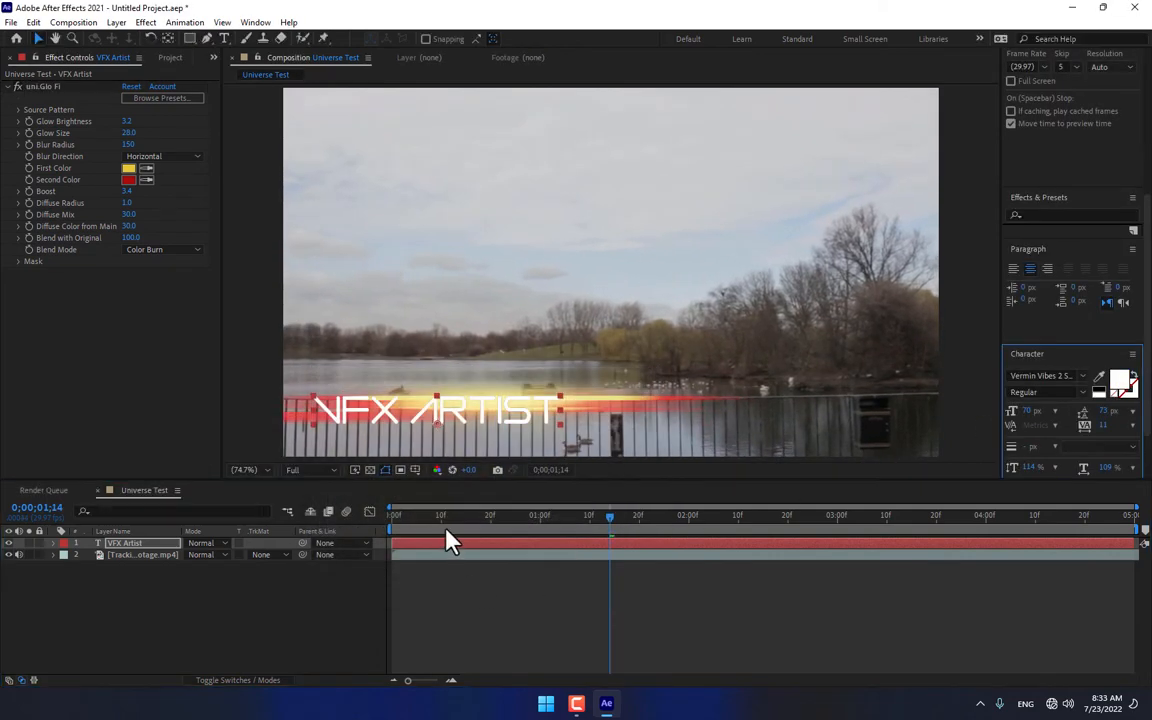
{"action": "left_click_drag", "start_coordinate": [575, 527], "coordinate": [981, 530]}
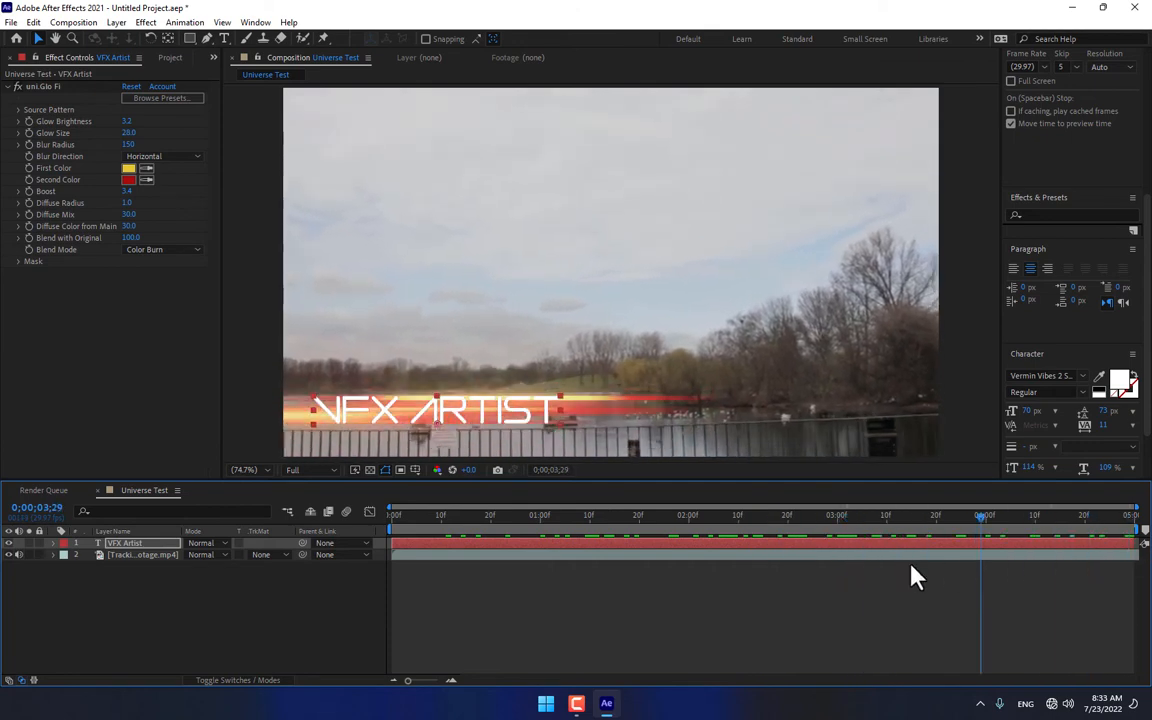
{"action": "left_click_drag", "start_coordinate": [911, 564], "coordinate": [853, 553]}
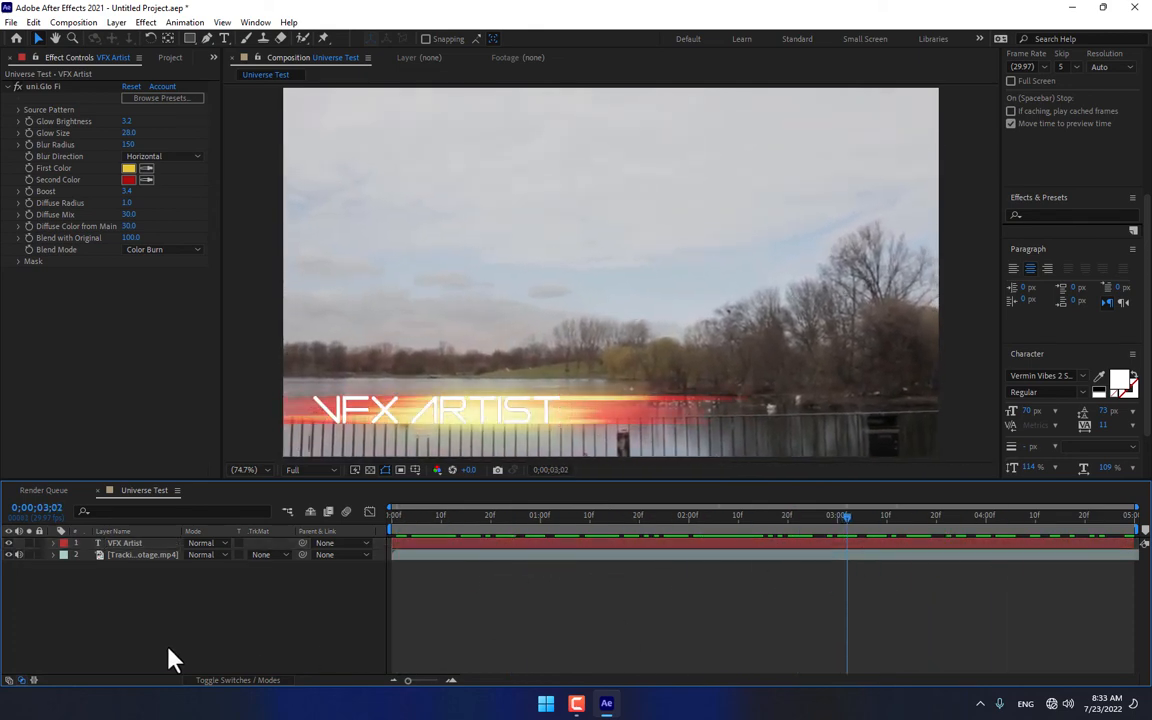
Step: Delete the VFX Artist layer, then apply the uni.Heatwave effect from Universe Distort to the Tracking footage.mp4 layer and preview it
{"action": "left_click", "coordinate": [128, 546]}
{"action": "key", "text": "Delete"}
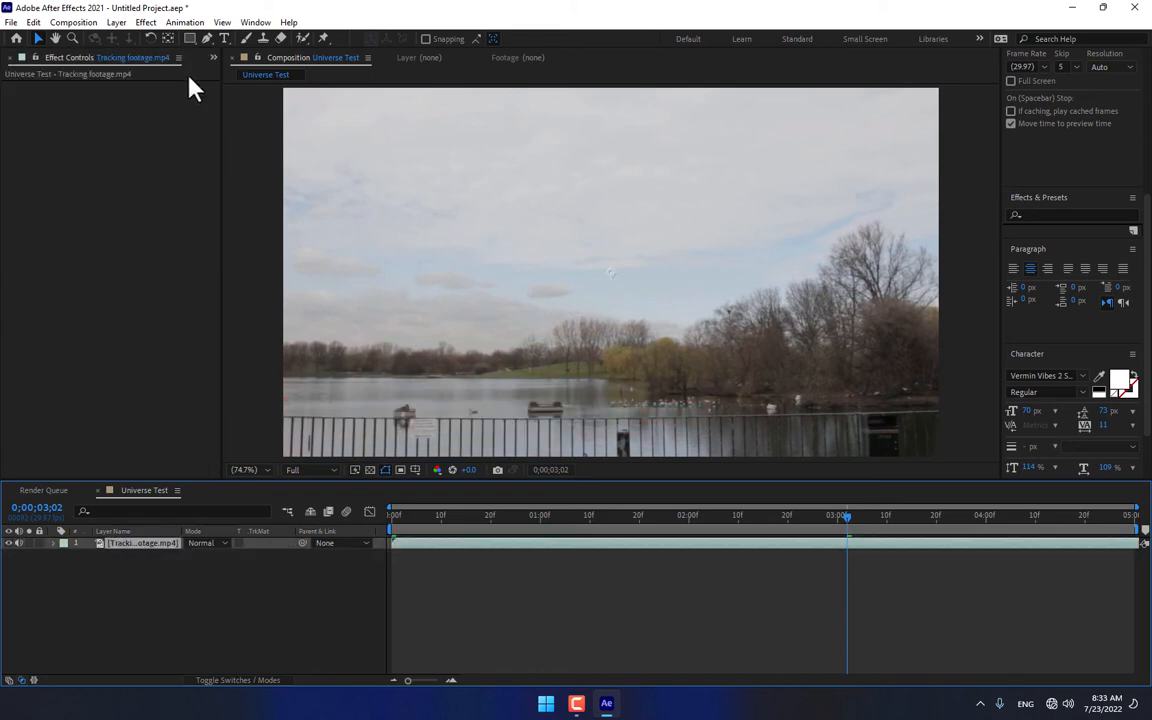
{"action": "left_click", "coordinate": [145, 22]}
{"action": "mouse_move", "coordinate": [201, 516]}
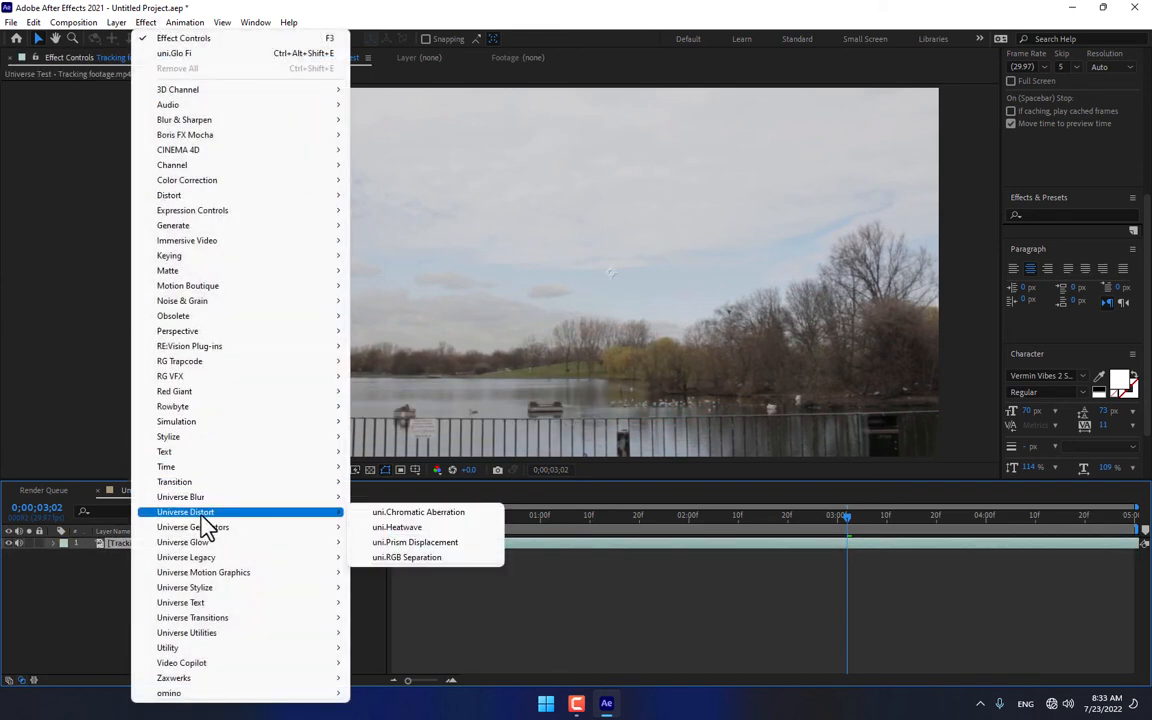
{"action": "left_click", "coordinate": [415, 530]}
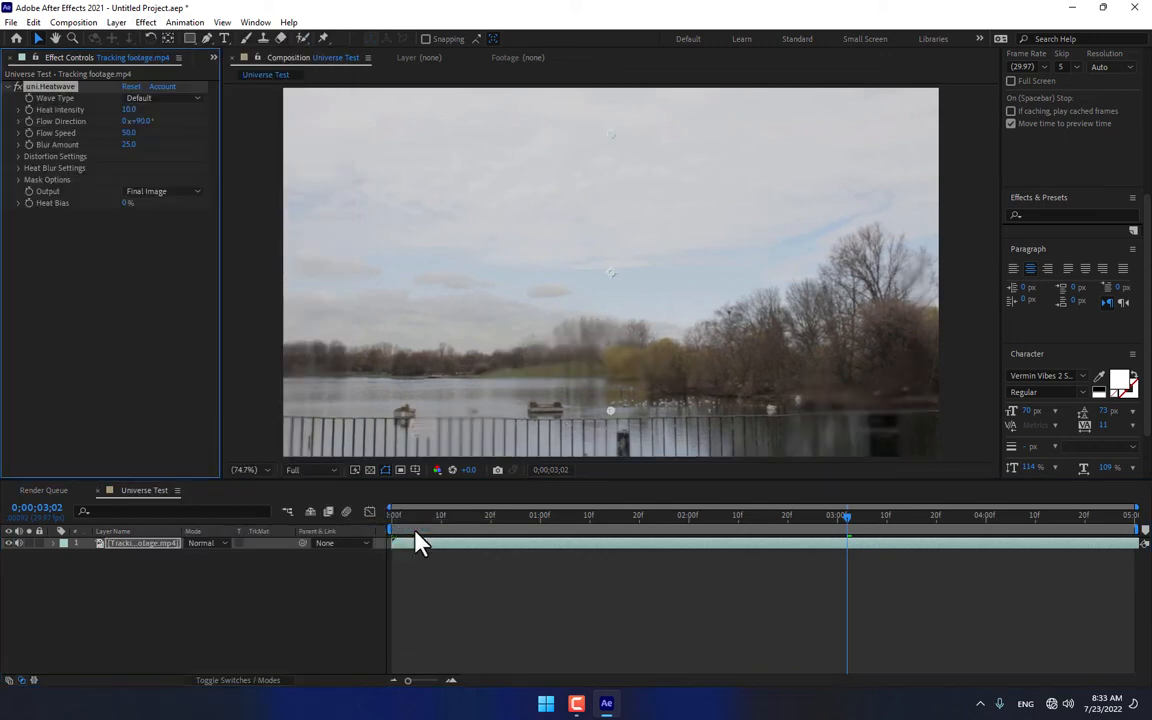
{"action": "left_click_drag", "start_coordinate": [472, 522], "coordinate": [555, 565]}
Step: Import Le-désert-du-Sahara-une-rencontre-imprévue-e1480631374607.jpg from the Disktop Files folder on Archive (F:) and create a new composition from it
{"action": "left_click", "coordinate": [213, 57]}
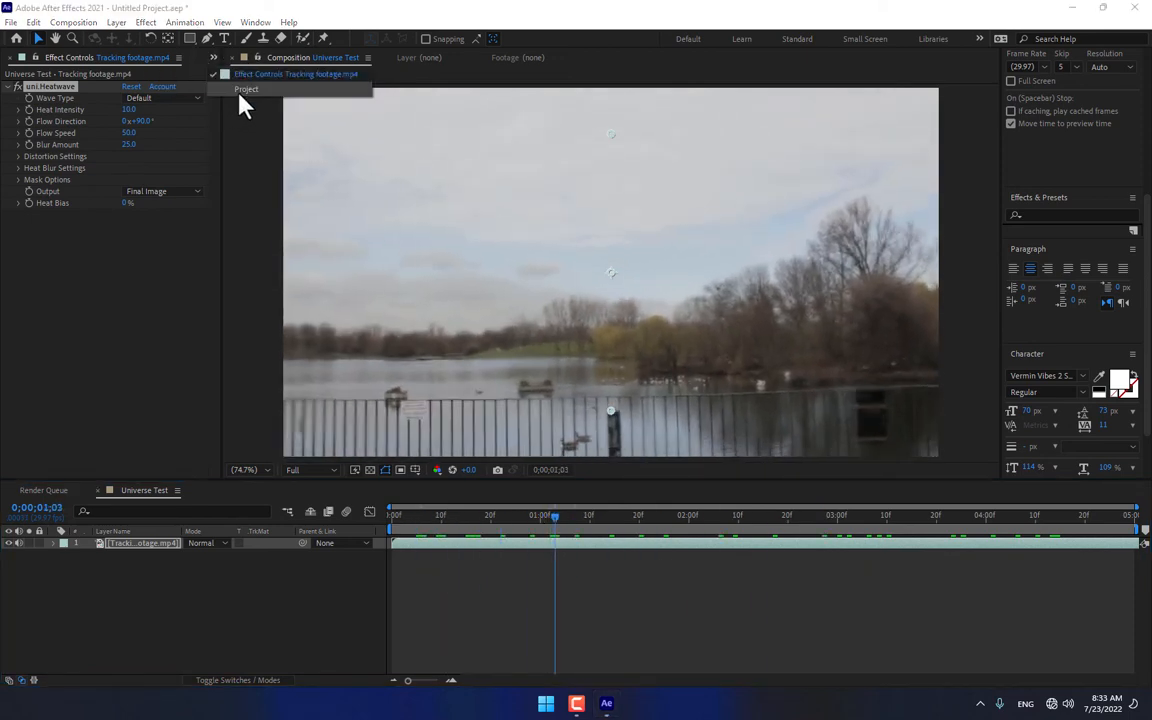
{"action": "left_click", "coordinate": [245, 80]}
{"action": "double_click", "coordinate": [117, 342]}
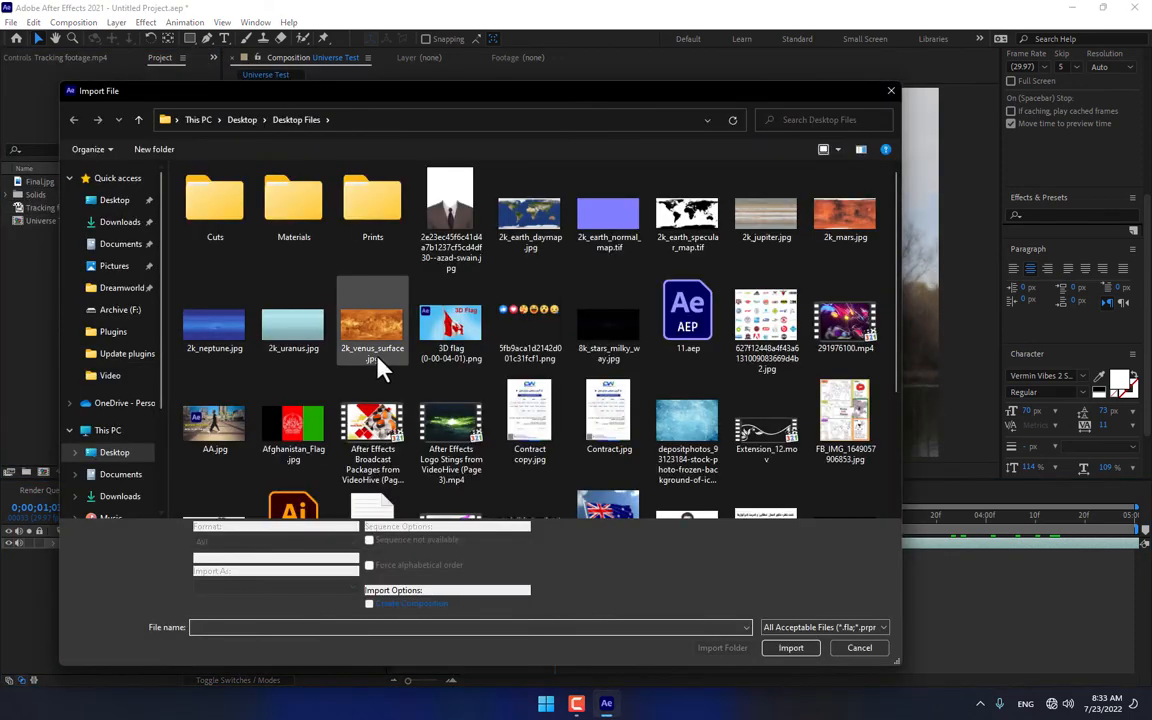
{"action": "scroll", "coordinate": [380, 367], "scroll_direction": "down", "scroll_amount": 3}
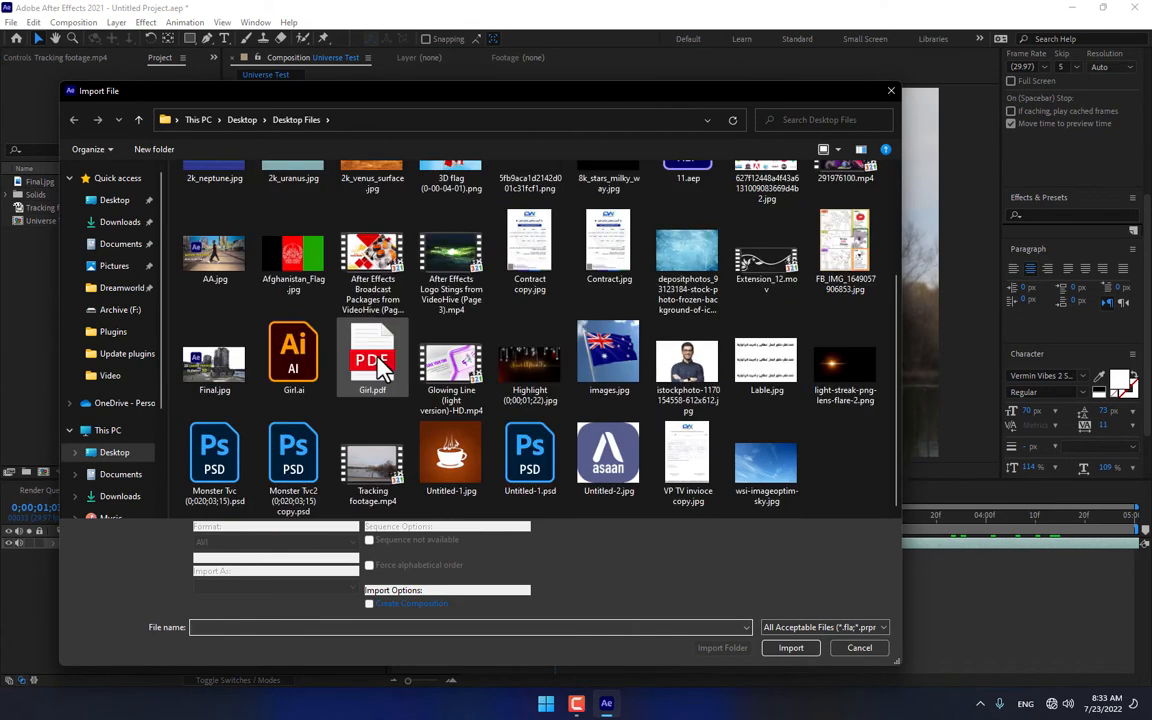
{"action": "left_click", "coordinate": [112, 430]}
{"action": "double_click", "coordinate": [766, 297]}
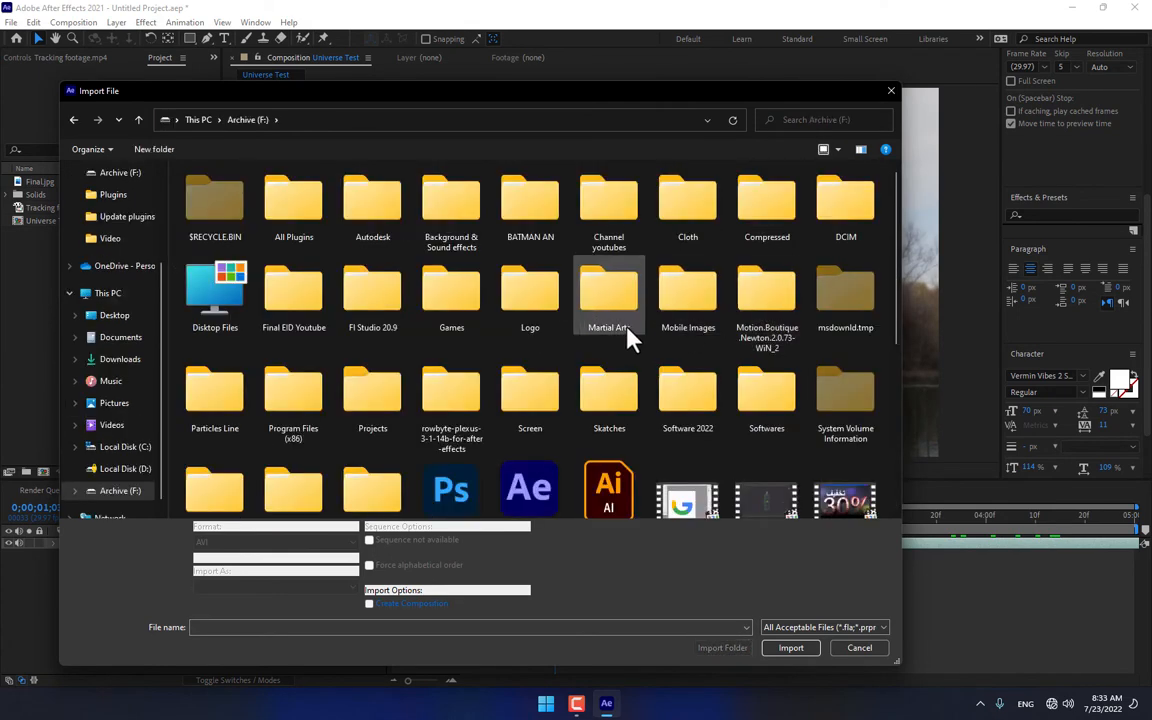
{"action": "double_click", "coordinate": [233, 297]}
{"action": "scroll", "coordinate": [672, 428], "scroll_direction": "down", "scroll_amount": 10}
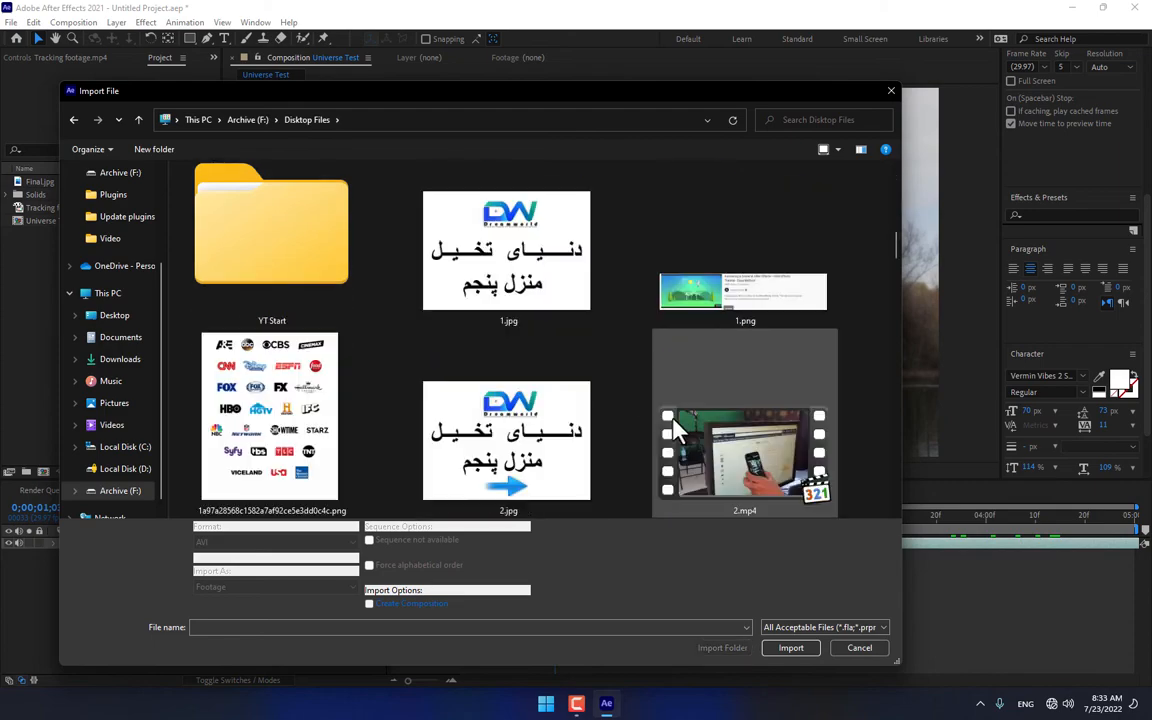
{"action": "scroll", "coordinate": [680, 430], "scroll_direction": "down", "scroll_amount": 8}
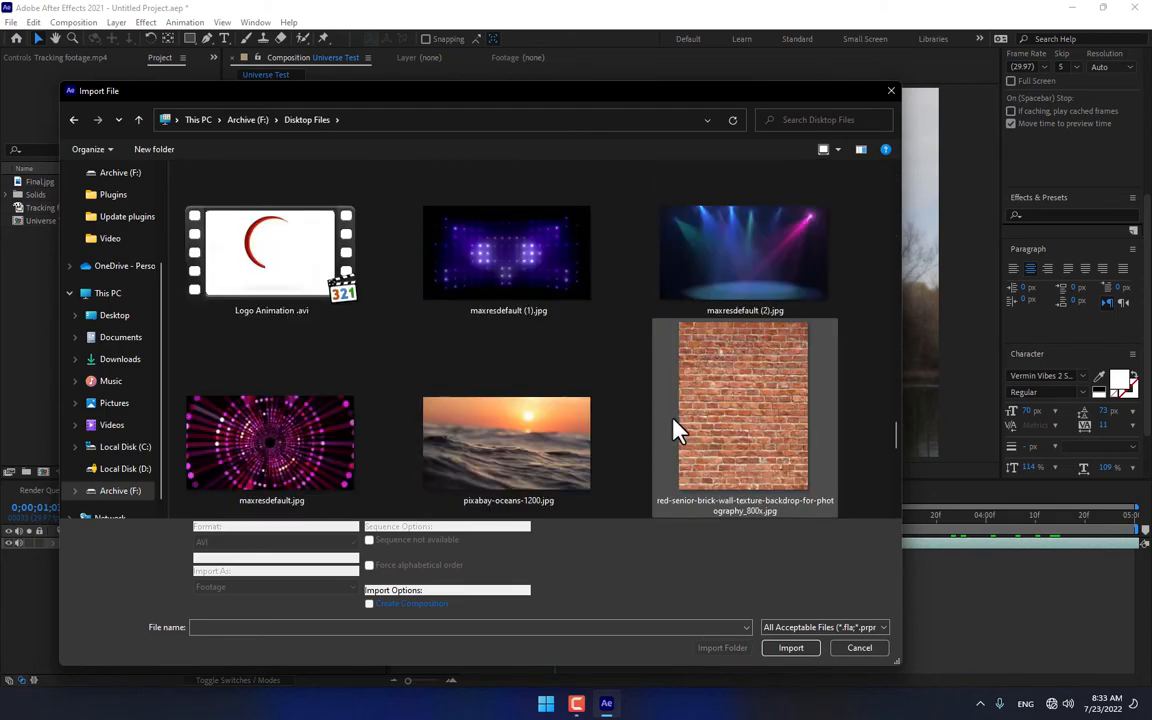
{"action": "scroll", "coordinate": [676, 429], "scroll_direction": "up", "scroll_amount": 2}
{"action": "double_click", "coordinate": [570, 416]}
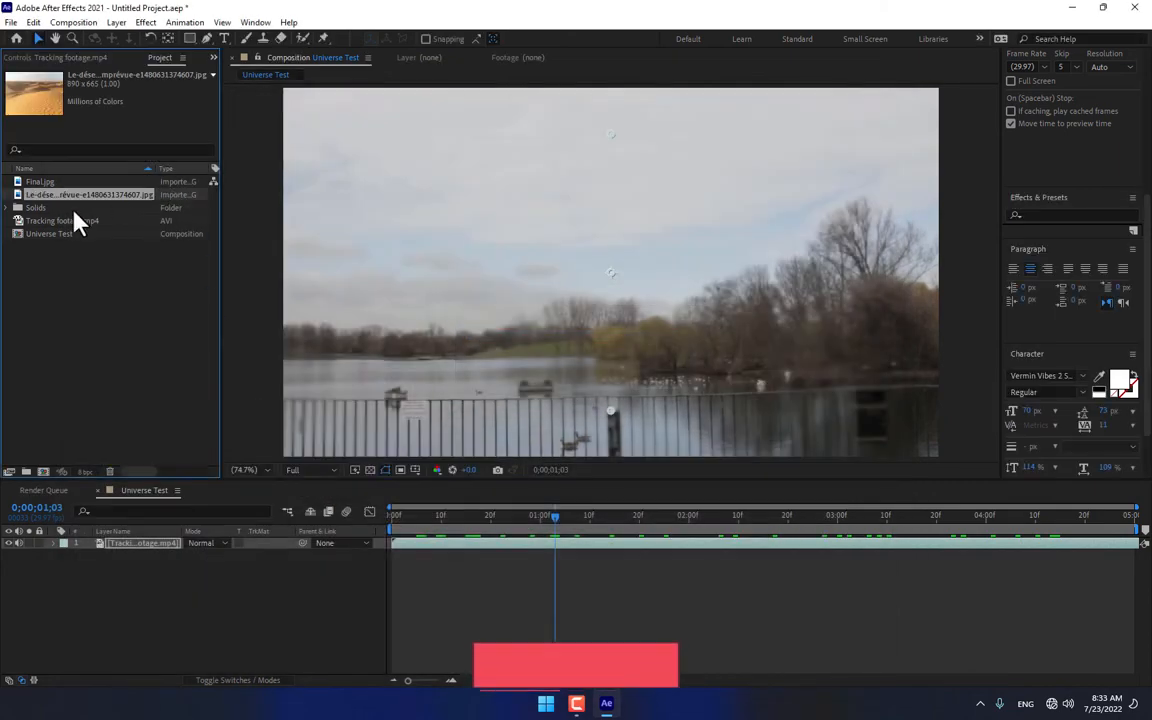
{"action": "left_click_drag", "start_coordinate": [52, 196], "coordinate": [43, 472]}
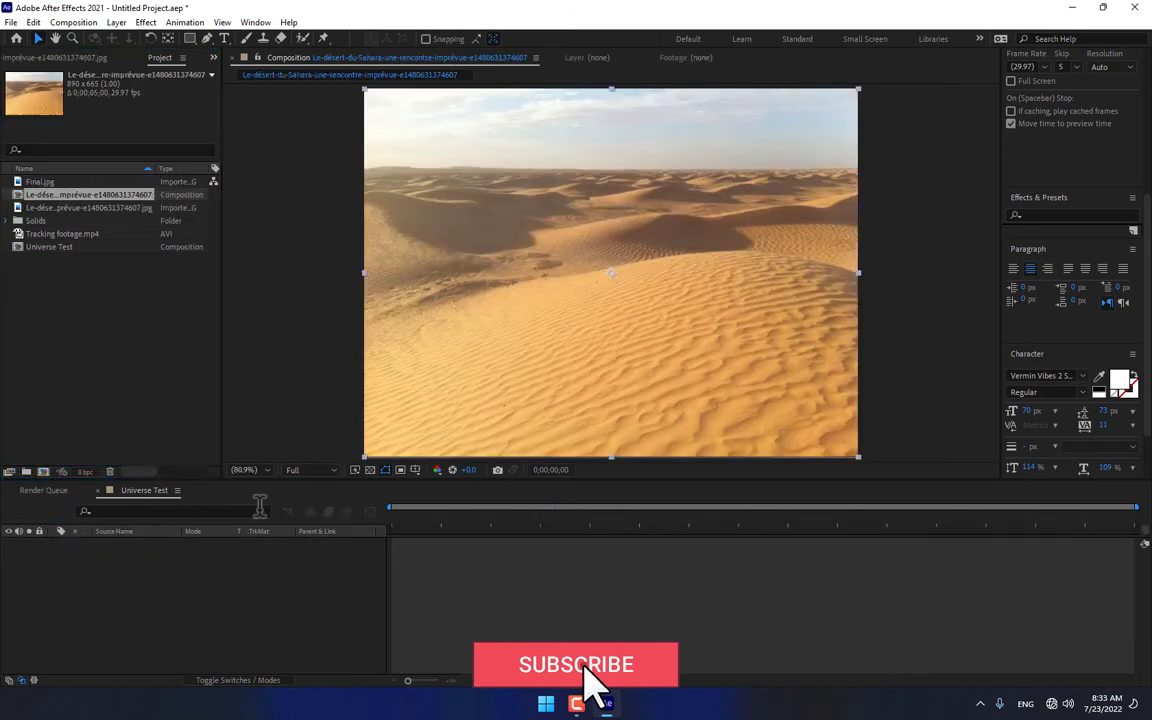
Step: Apply the uni.Heatwave effect from Universe Distort to the desert image layer and scrub through the timeline to preview it
{"action": "left_click", "coordinate": [145, 22]}
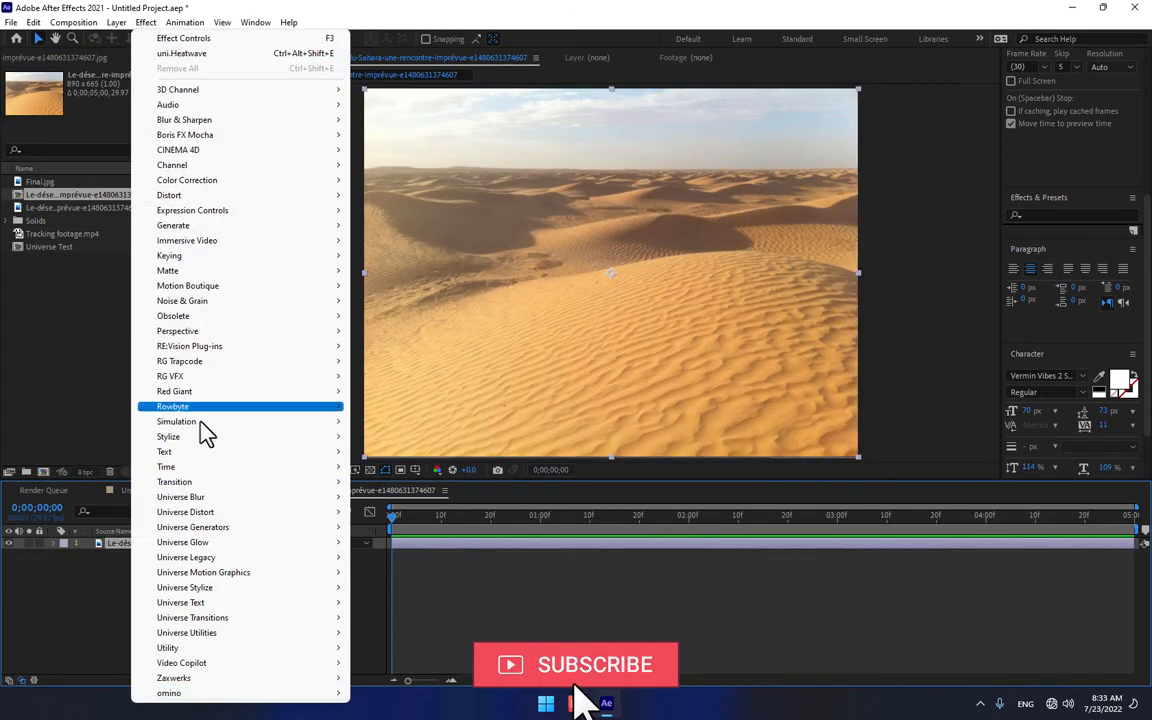
{"action": "mouse_move", "coordinate": [201, 511]}
{"action": "left_click", "coordinate": [420, 529]}
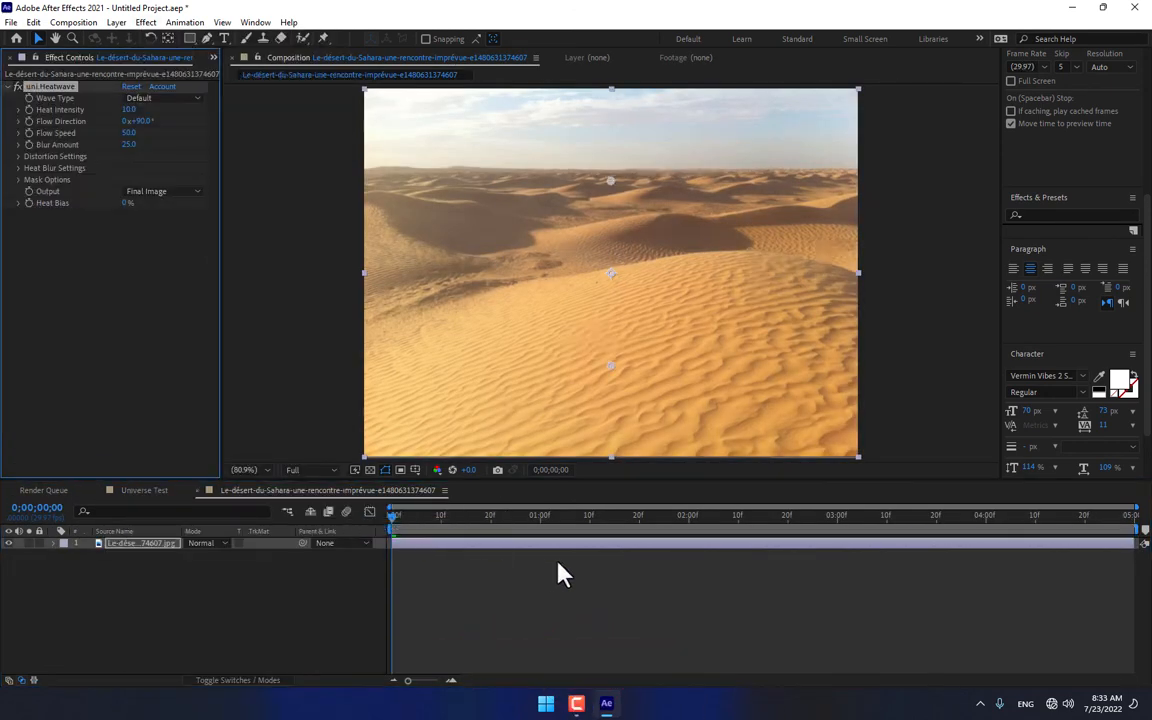
{"action": "left_click_drag", "start_coordinate": [452, 530], "coordinate": [748, 520]}
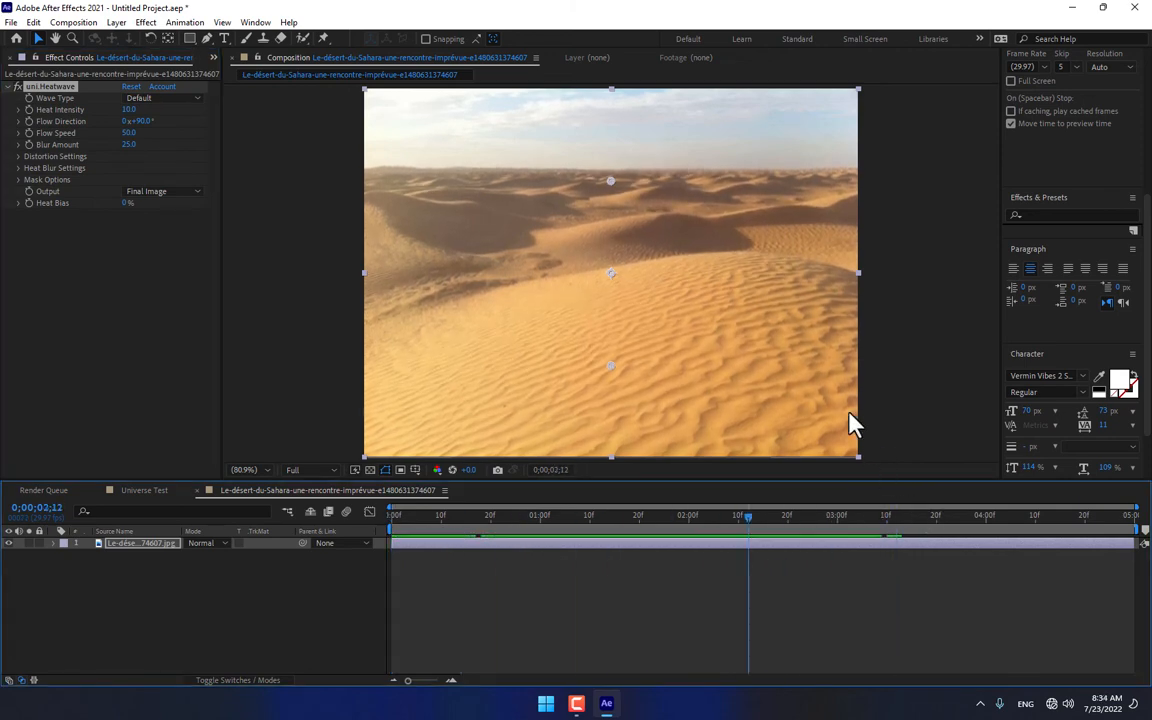
Step: Return to the Universe Test composition and delete the uni.Heatwave effect from the Tracking footage.mp4 layer
{"action": "left_click", "coordinate": [145, 490]}
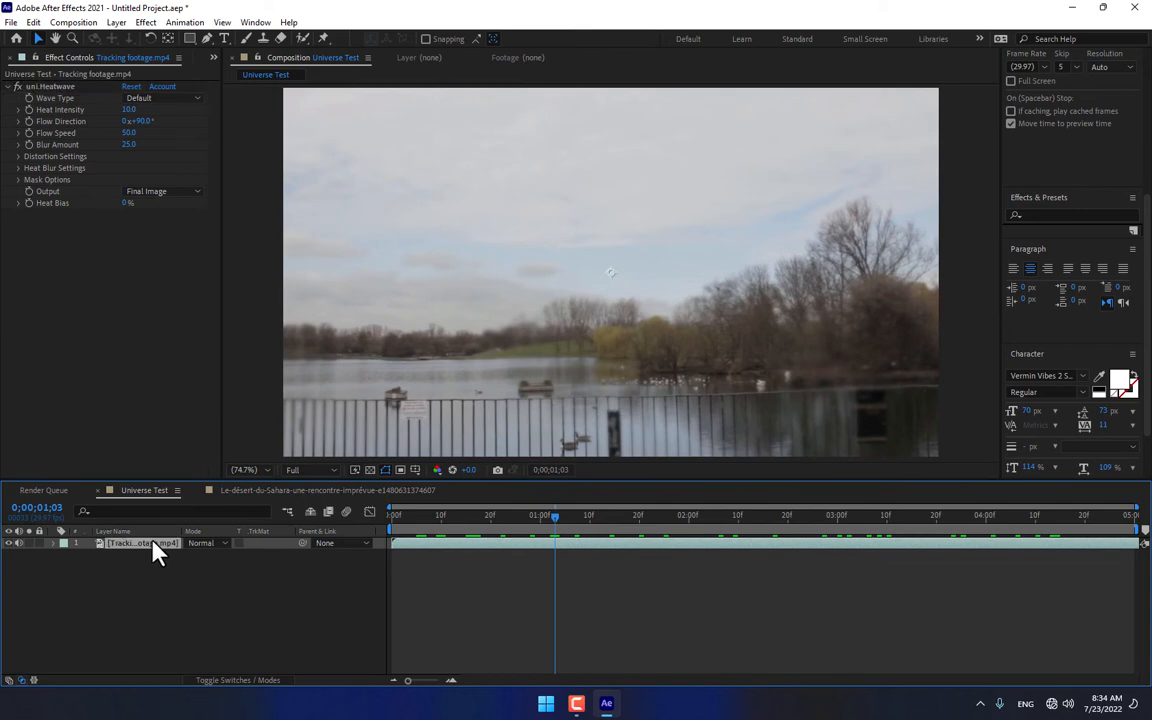
{"action": "left_click", "coordinate": [52, 86]}
{"action": "key", "text": "Delete"}
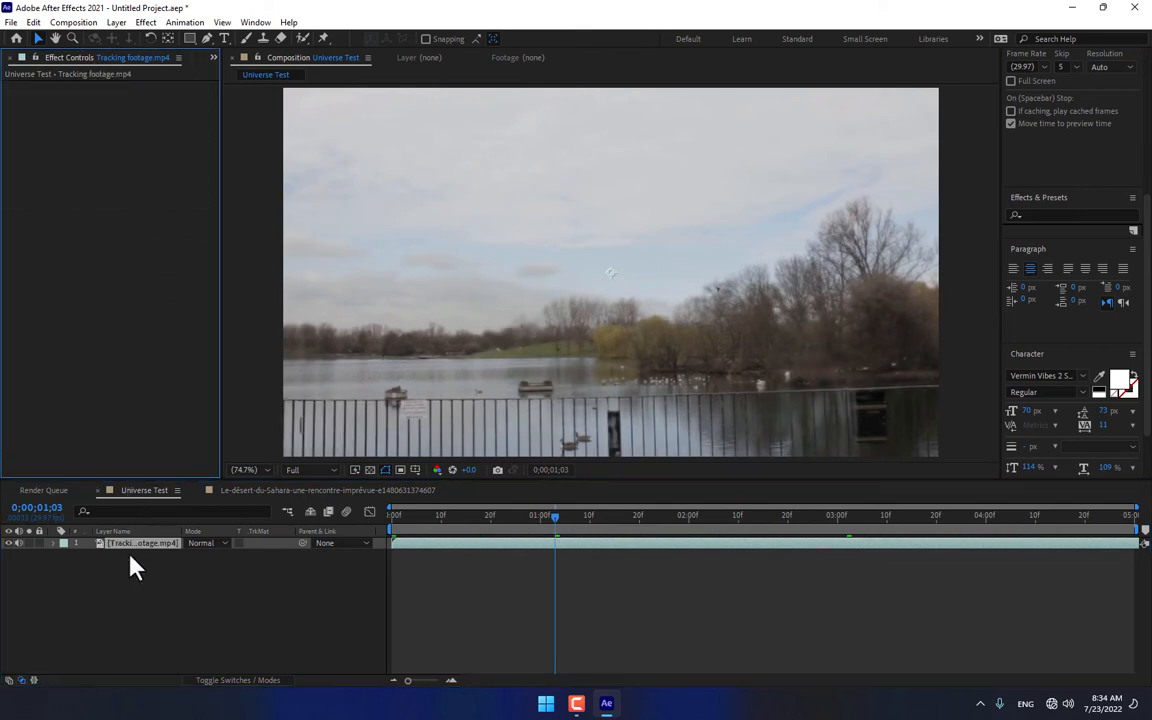
Step: Apply the uni.Holomatrix II effect from Universe Stylize to the Tracking footage.mp4 layer and scrub through the timeline to preview it
{"action": "left_click", "coordinate": [145, 22]}
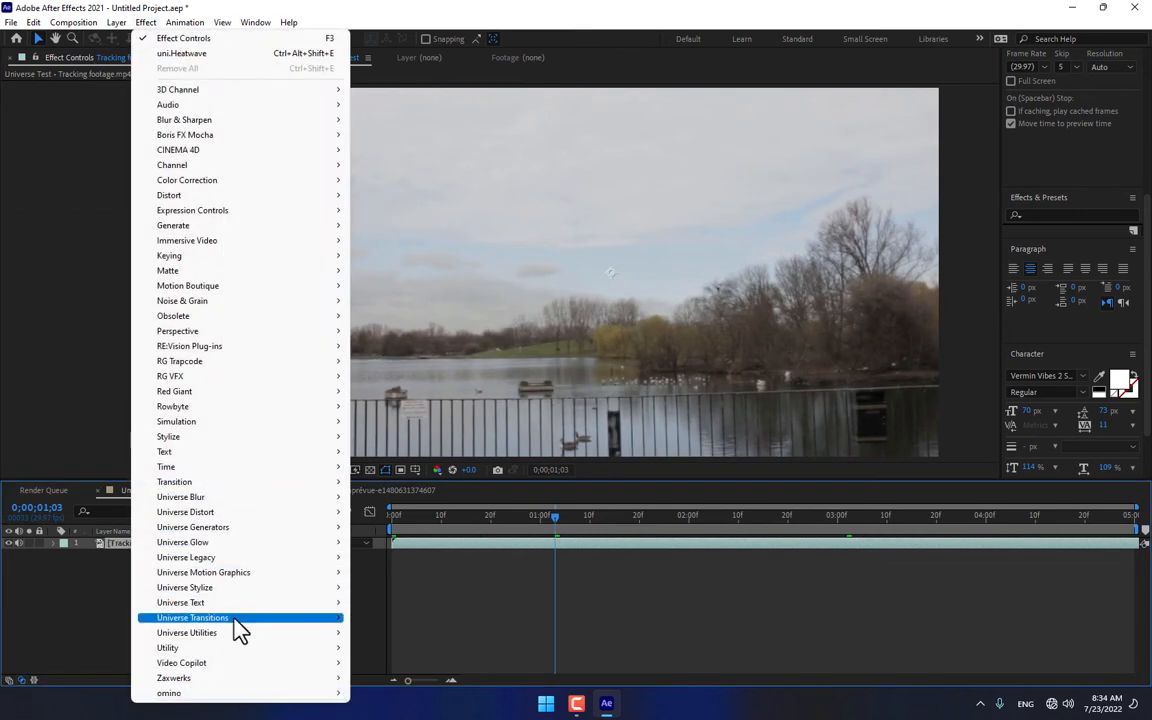
{"action": "mouse_move", "coordinate": [238, 590]}
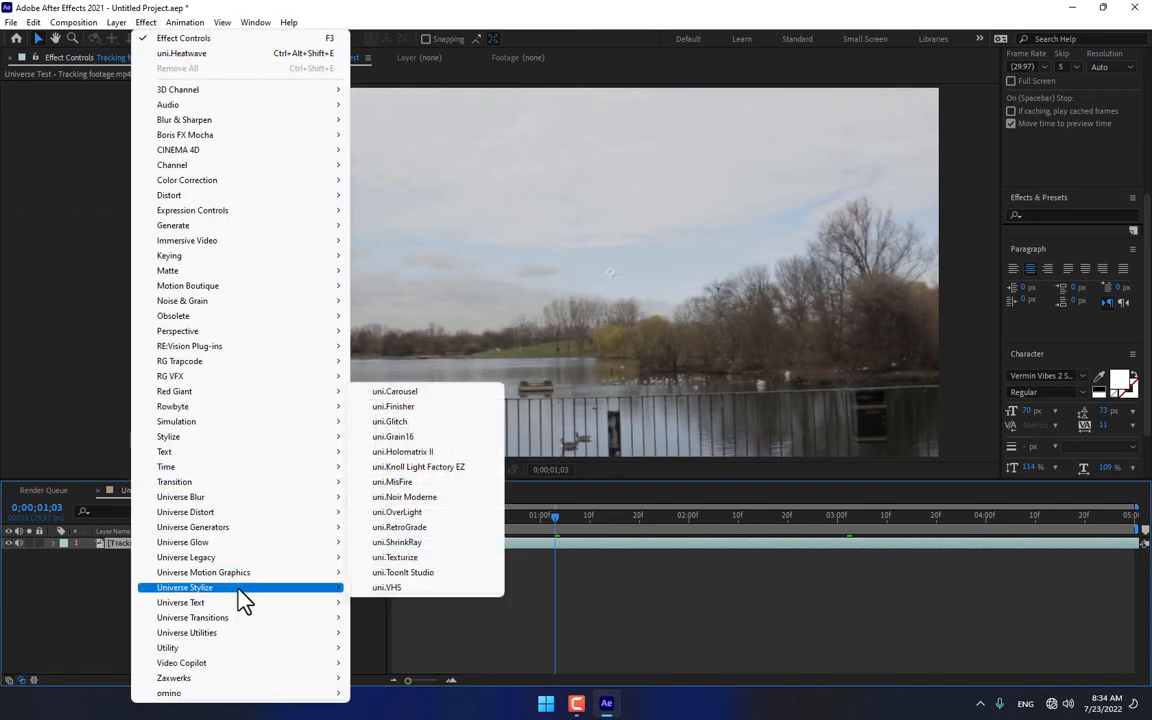
{"action": "left_click", "coordinate": [414, 452]}
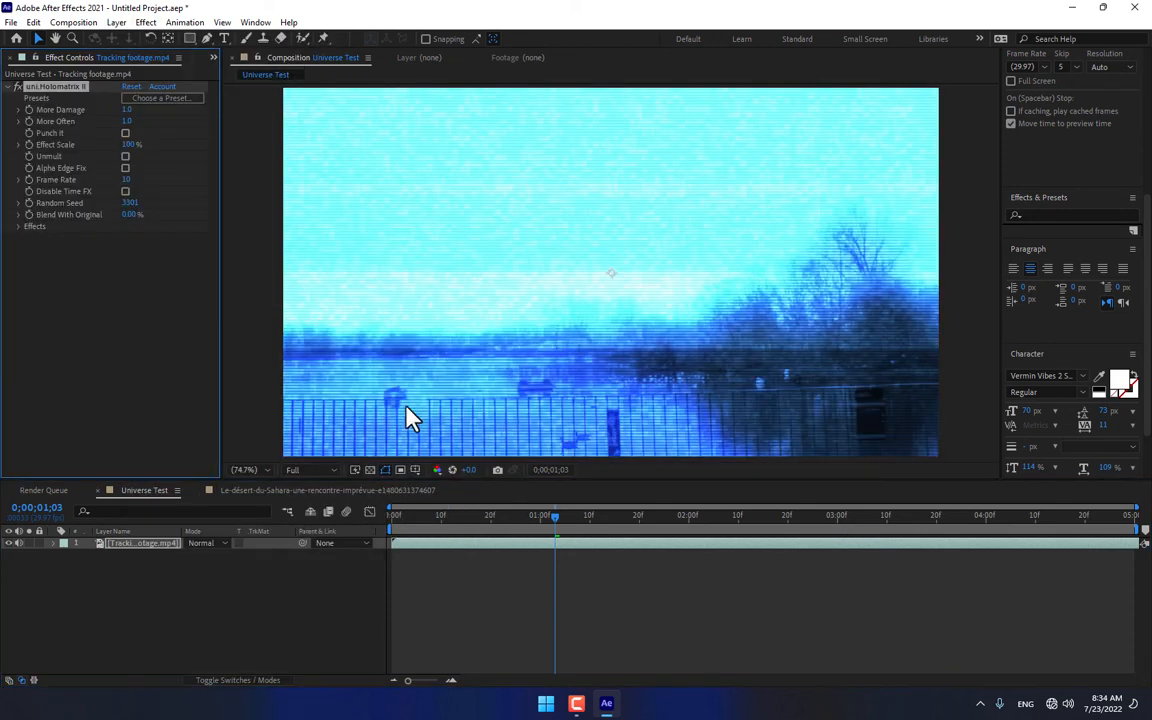
{"action": "left_click", "coordinate": [471, 516]}
{"action": "left_click_drag", "start_coordinate": [506, 521], "coordinate": [594, 518]}
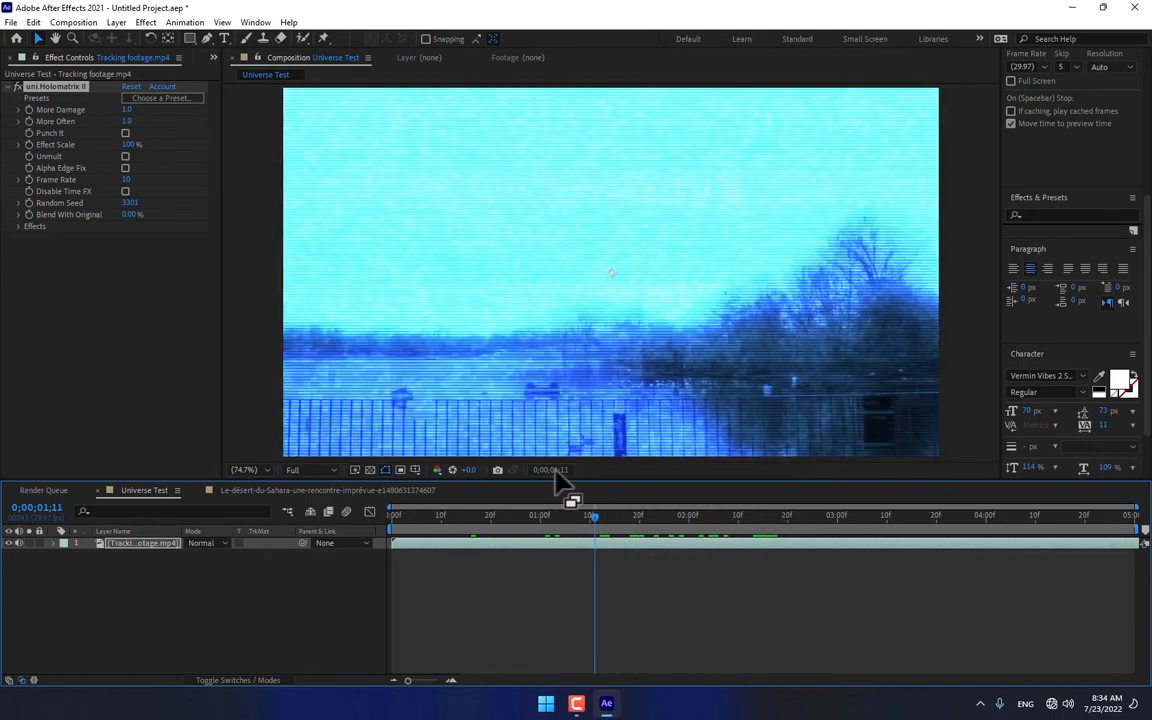
Step: Load the Security Cam preset from the Screens group into uni.Holomatrix II and scrub through the footage to preview it
{"action": "left_click", "coordinate": [162, 98]}
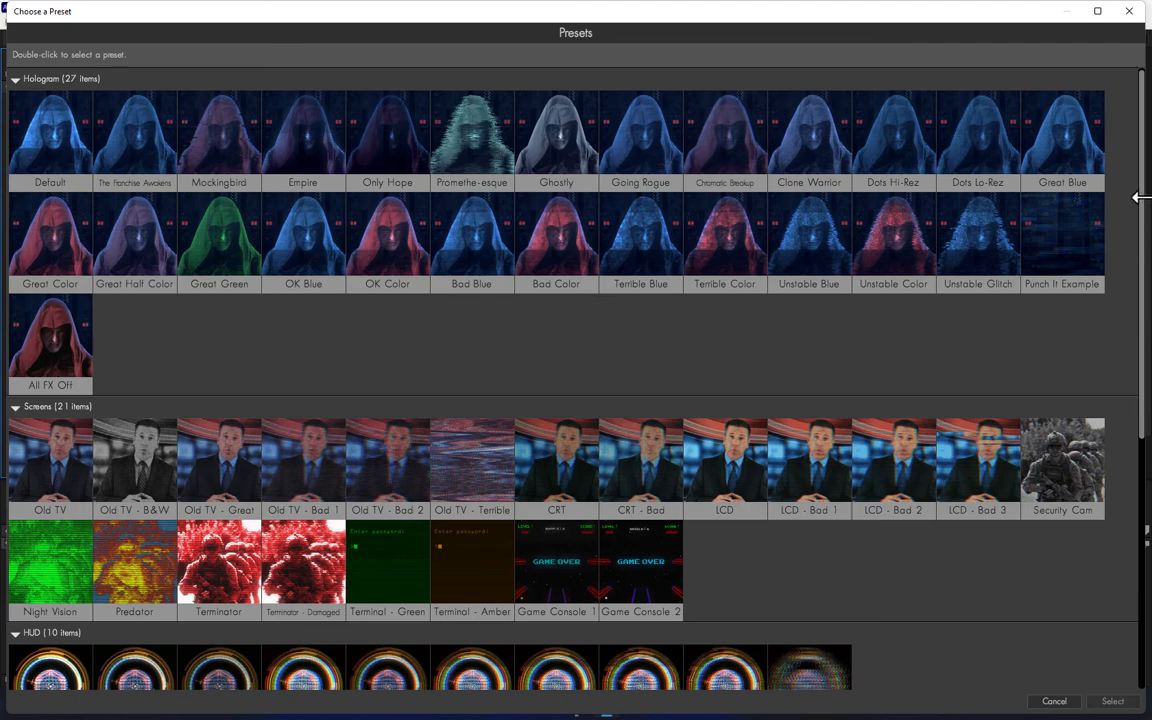
{"action": "mouse_move", "coordinate": [1143, 180]}
{"action": "left_mouse_down"}
{"action": "mouse_move", "coordinate": [1135, 503]}
{"action": "mouse_move", "coordinate": [1135, 180]}
{"action": "left_mouse_up"}
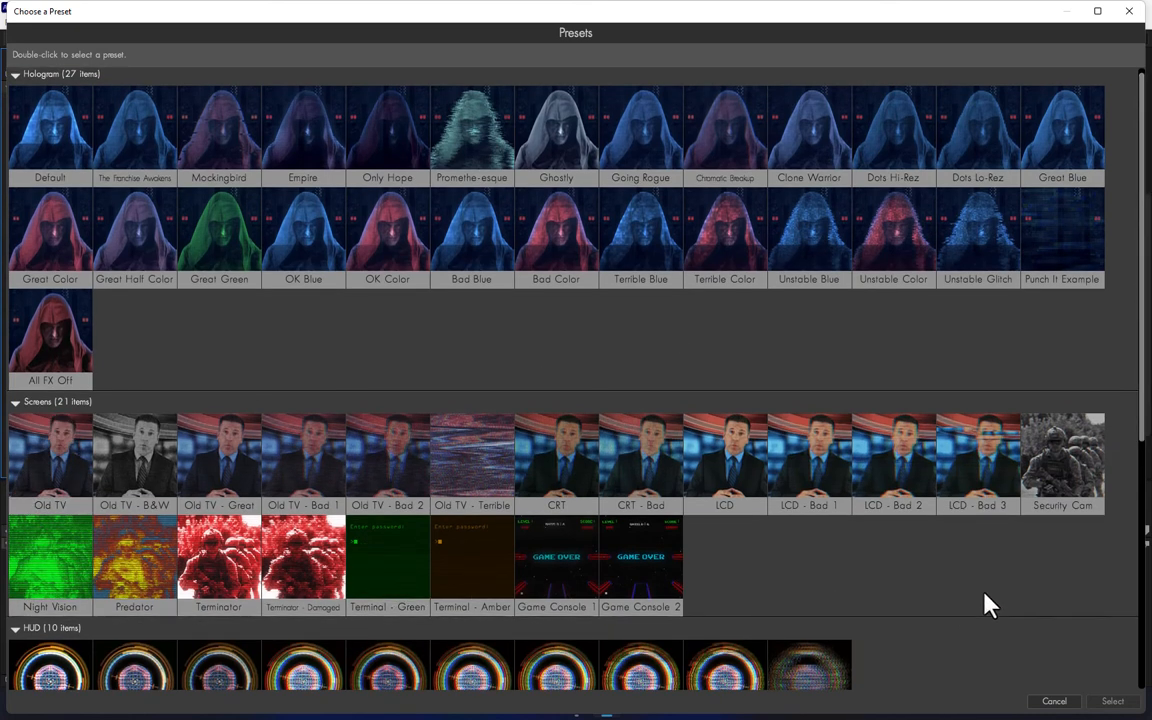
{"action": "double_click", "coordinate": [1066, 463]}
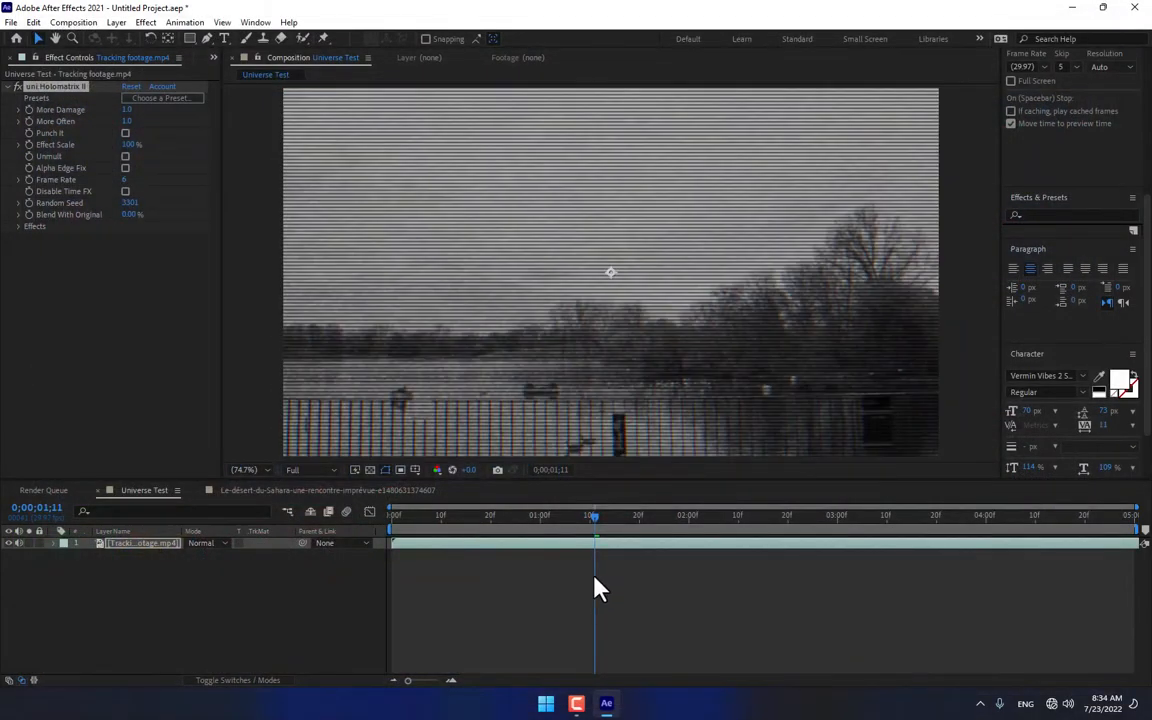
{"action": "left_click_drag", "start_coordinate": [596, 516], "coordinate": [772, 545]}
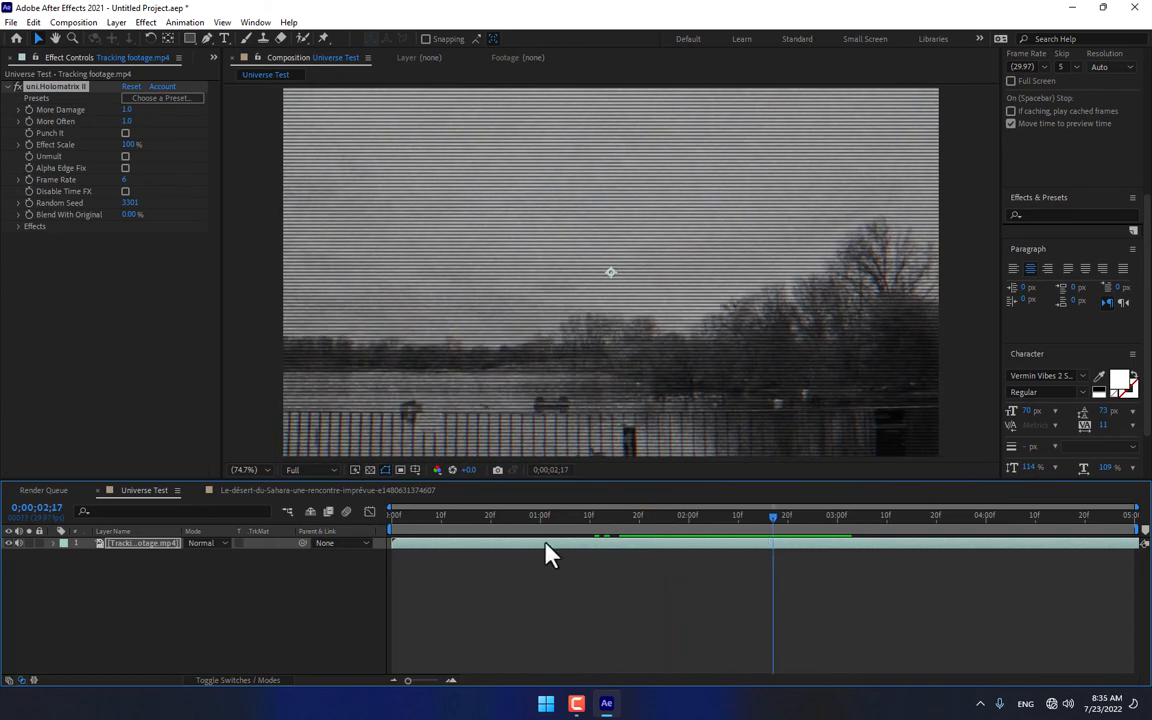
Step: Browse the Universe Text effects available for the Tracking footage.mp4 layer
{"action": "left_click", "coordinate": [140, 545]}
{"action": "left_click", "coordinate": [145, 22]}
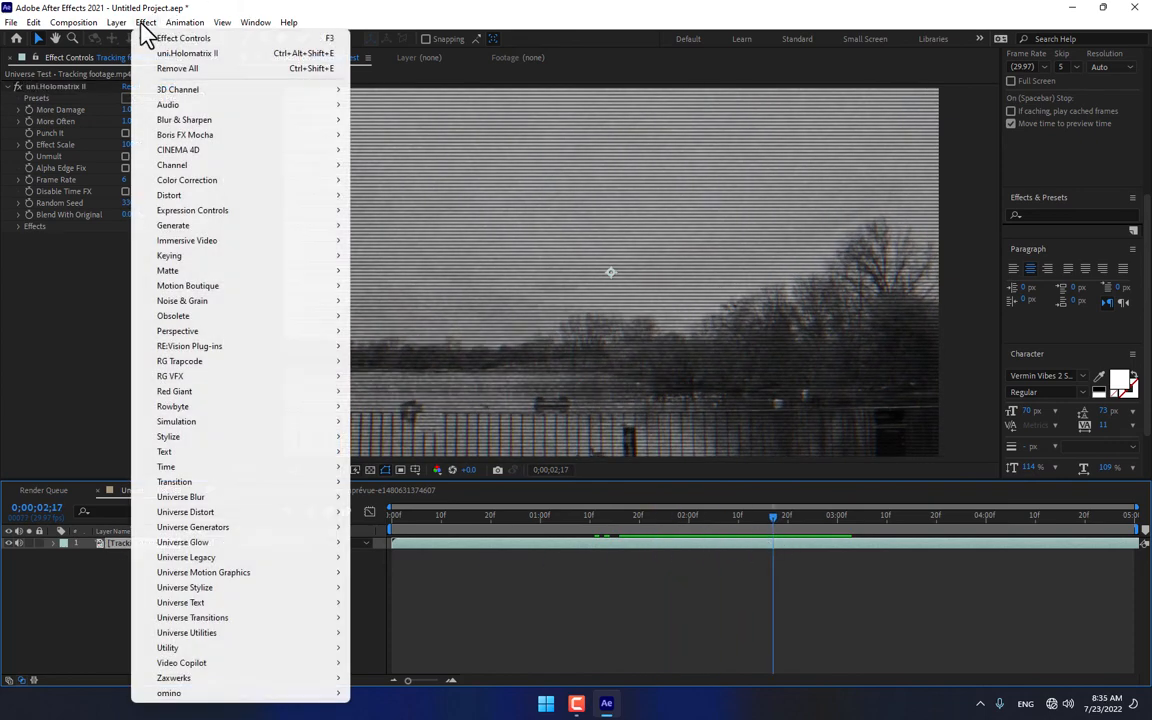
{"action": "mouse_move", "coordinate": [220, 605]}
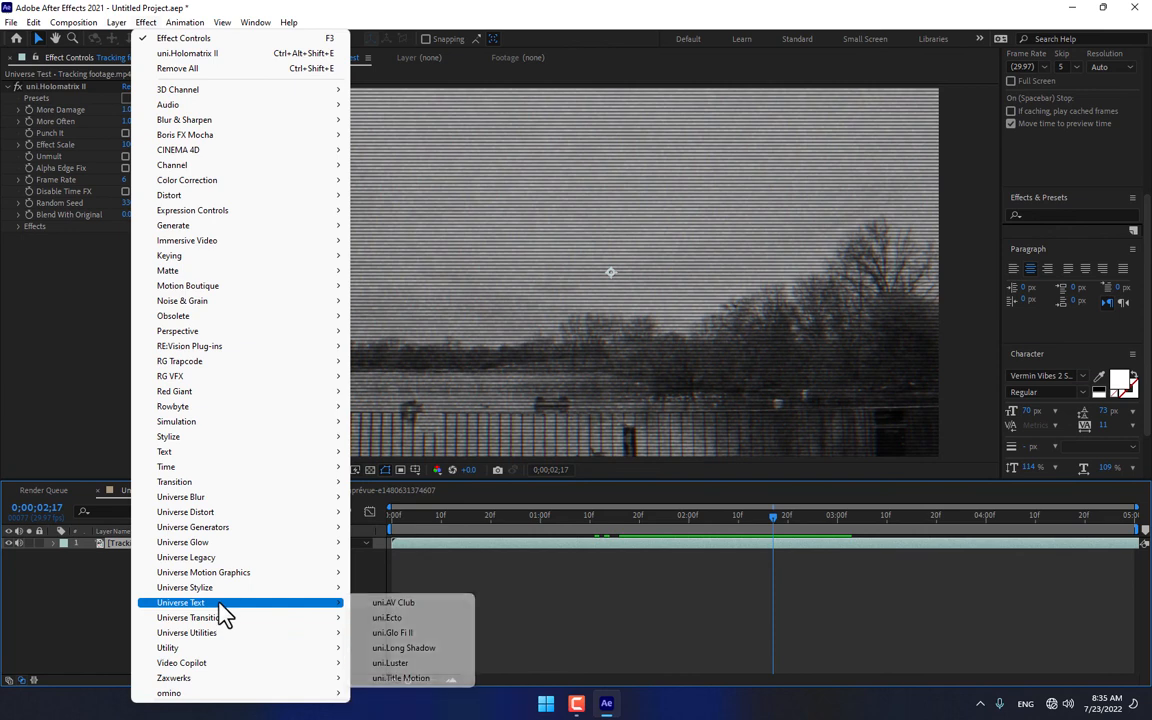